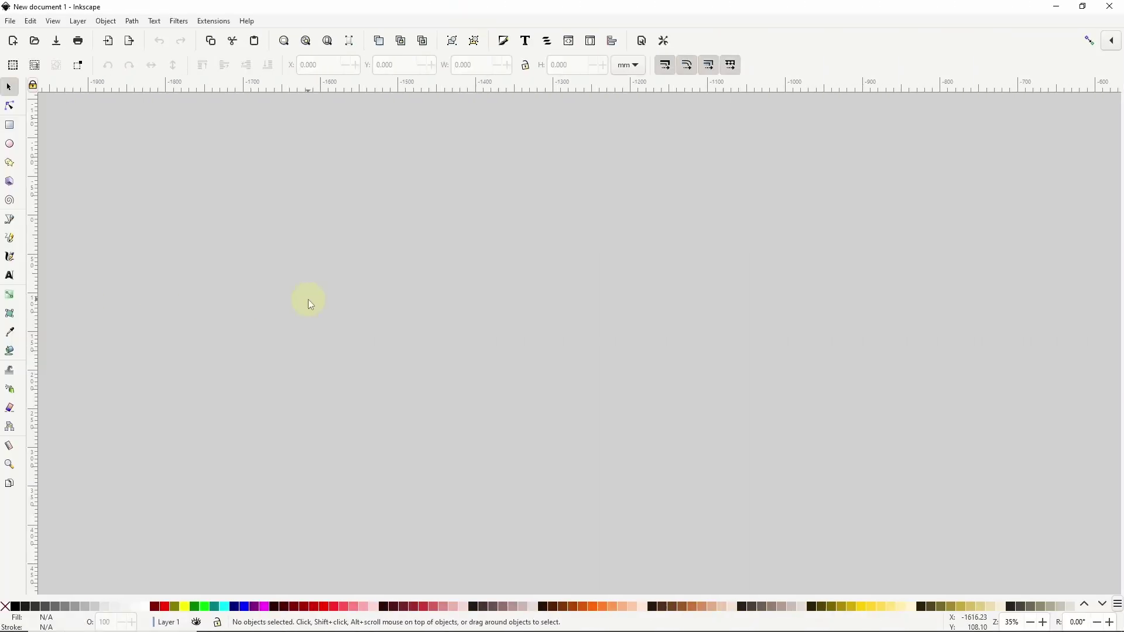
Step: Import the blackboard JPG (1920 × 1280) into the document as an embedded image on Layer 1
{"action": "left_click", "coordinate": [11, 22]}
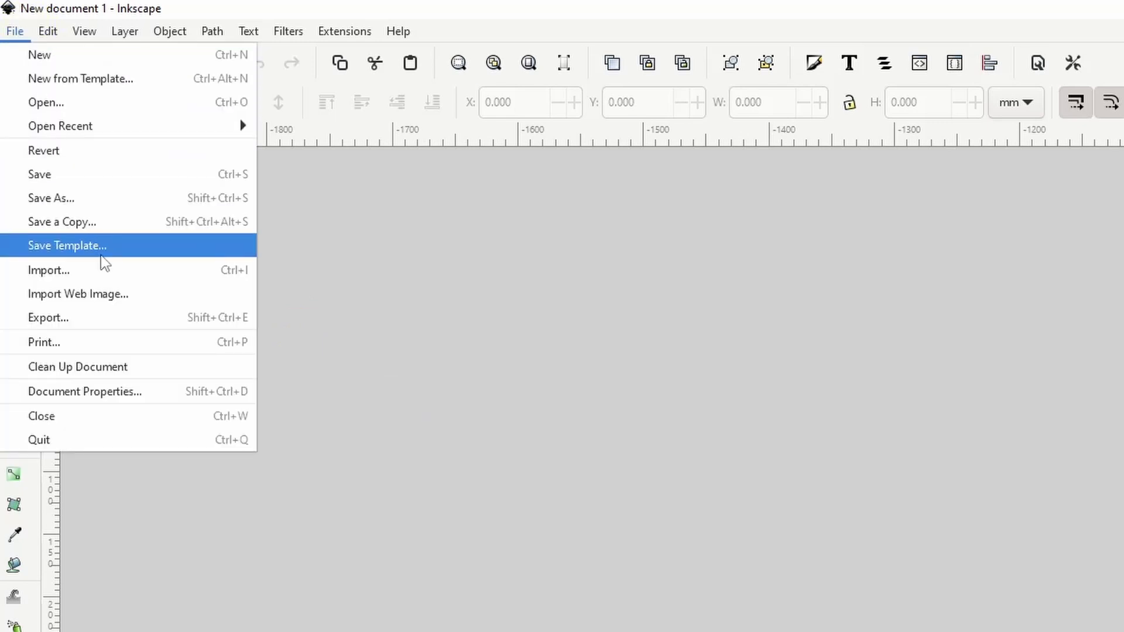
{"action": "left_click", "coordinate": [104, 272]}
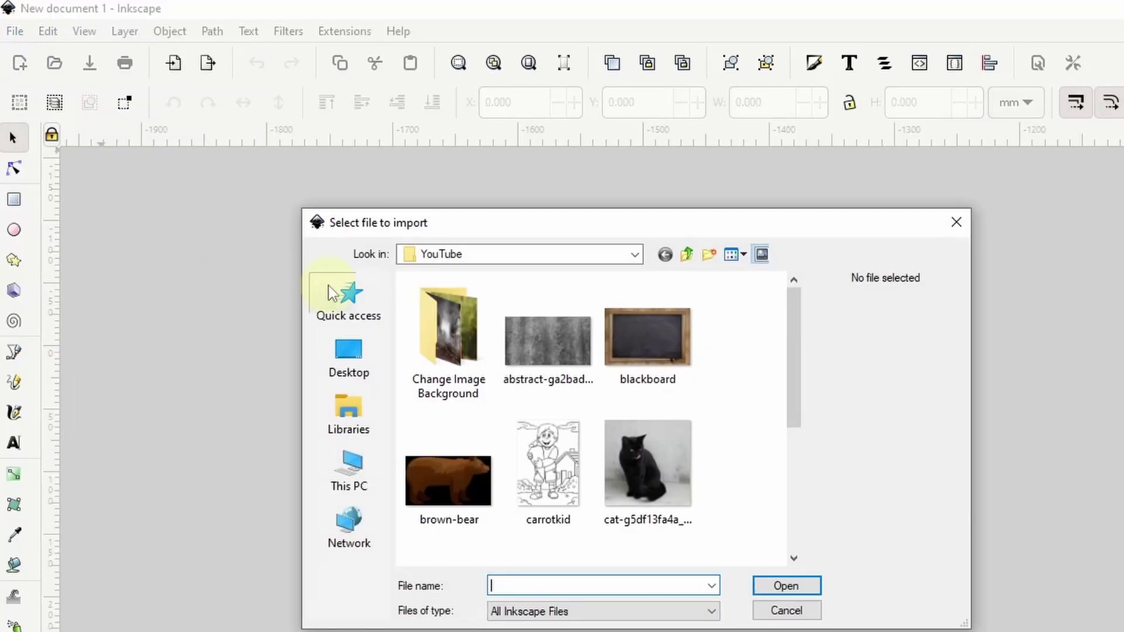
{"action": "left_click", "coordinate": [651, 343]}
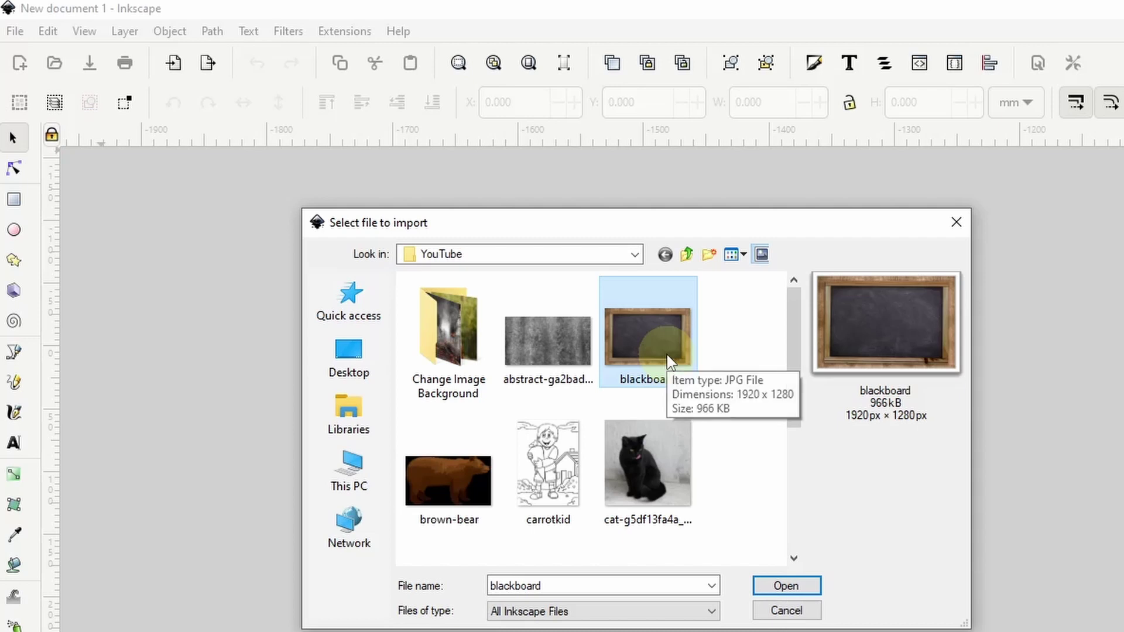
{"action": "double_click", "coordinate": [660, 356]}
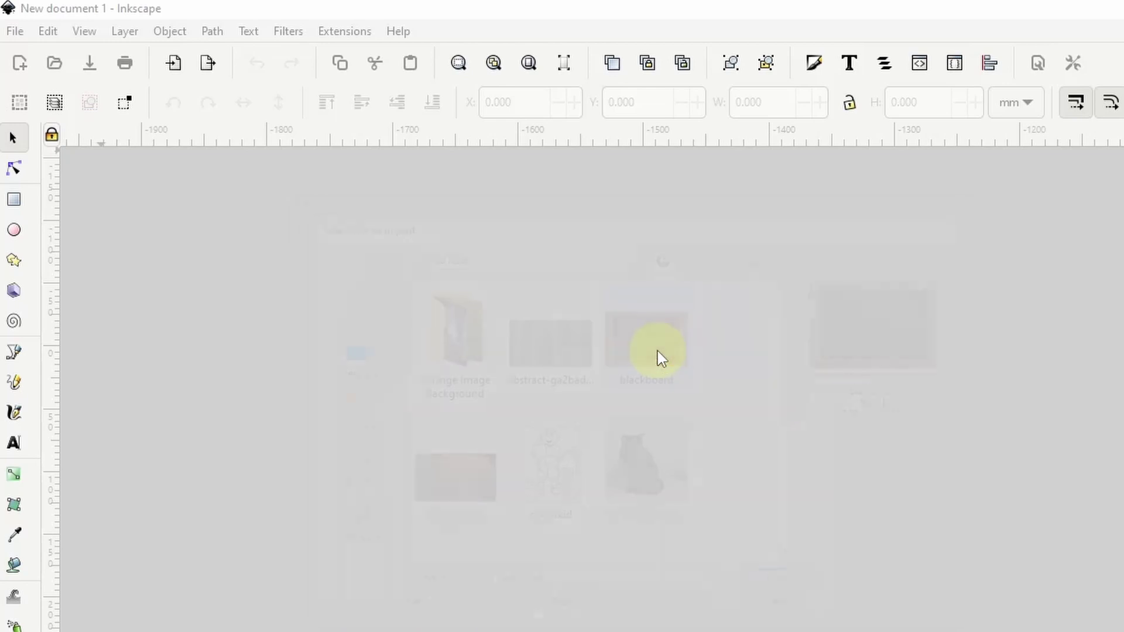
{"action": "left_click", "coordinate": [373, 332]}
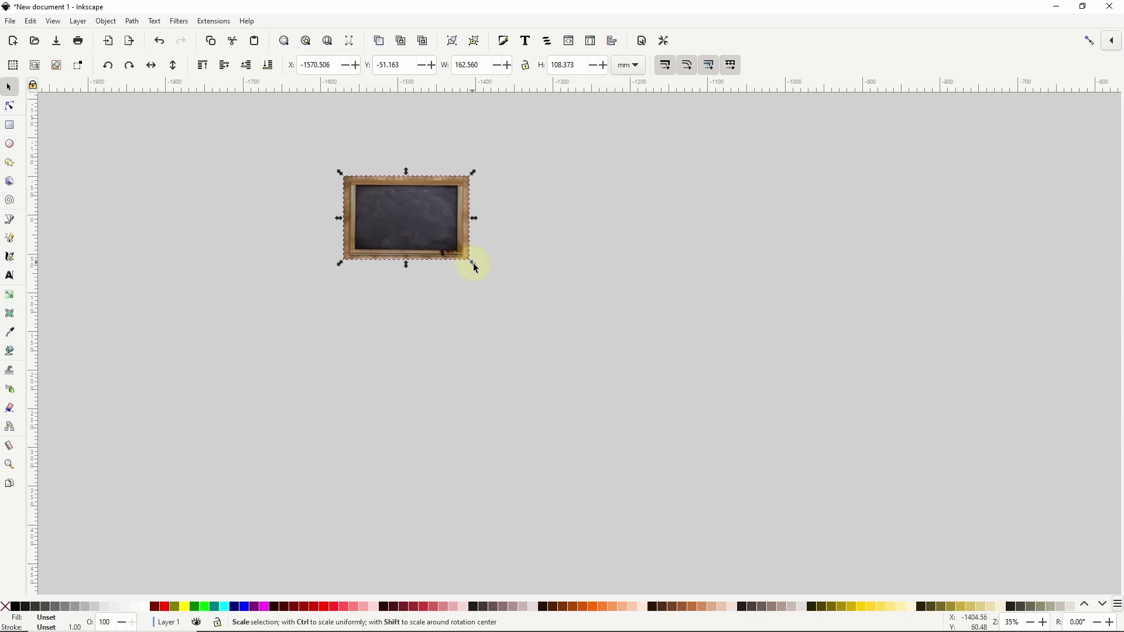
Step: Enlarge the blackboard image proportionally and bring it into view
{"action": "left_click_drag", "start_coordinate": [473, 265], "coordinate": [848, 519]}
{"action": "scroll", "coordinate": [669, 362], "scroll_direction": "up", "scroll_amount": 1}
{"action": "scroll", "coordinate": [670, 362], "scroll_direction": "up", "scroll_amount": 2}
{"action": "scroll", "coordinate": [648, 381], "scroll_direction": "right", "scroll_amount": 1}
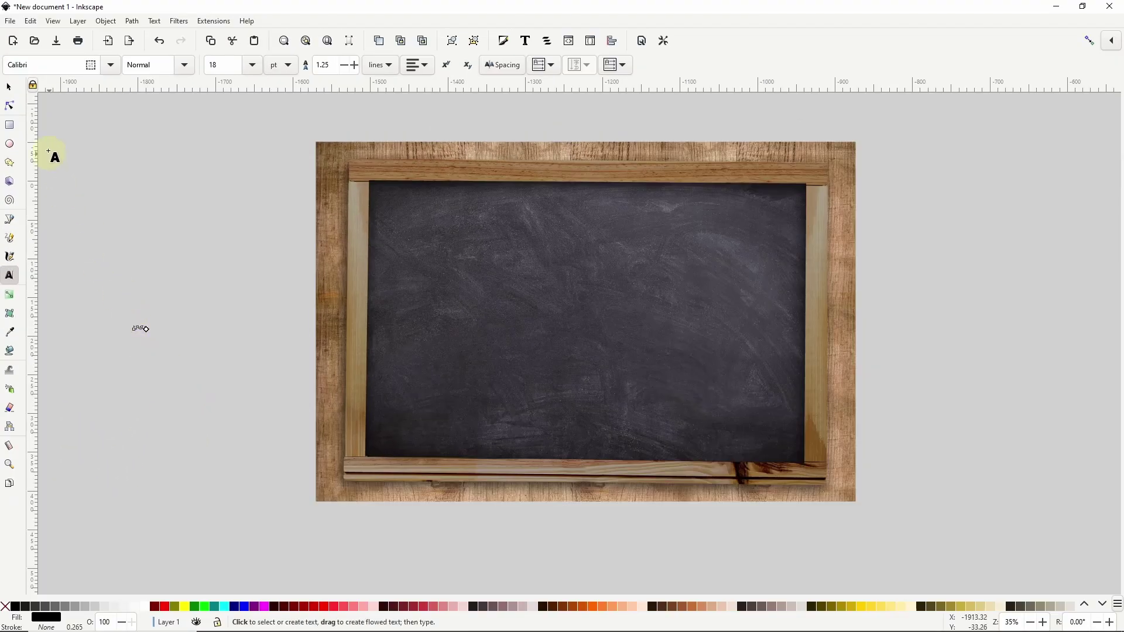
Step: Scale the CHALK text to about 352.934 × 87.754 mm, make it white, and centre it on the board
{"action": "left_click", "coordinate": [12, 21]}
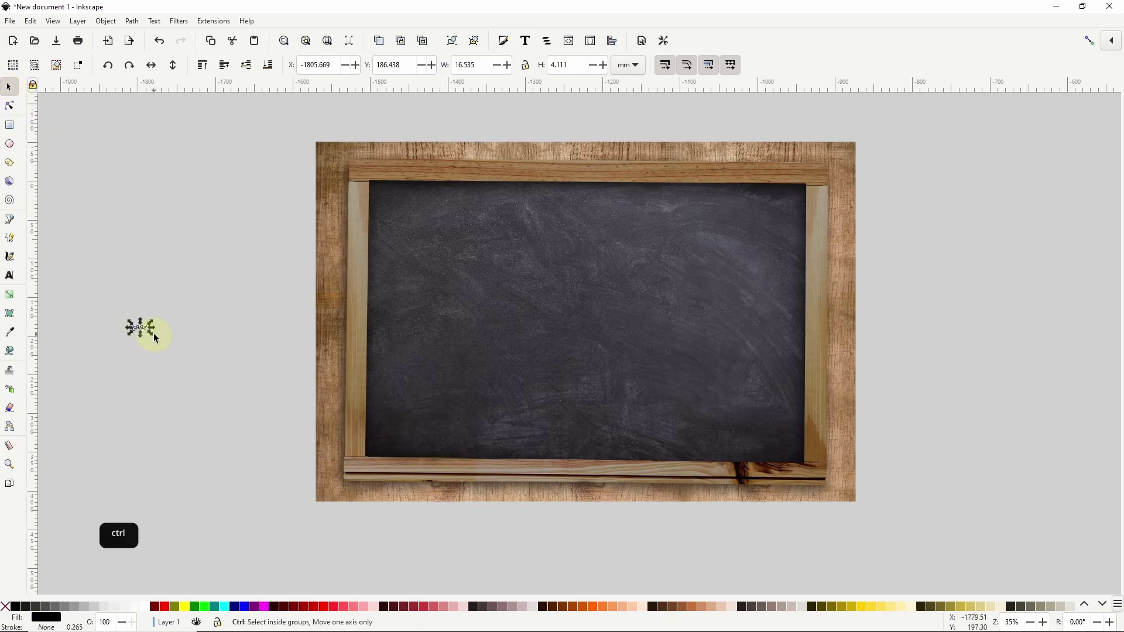
{"action": "left_click_drag", "start_coordinate": [153, 333], "coordinate": [416, 530]}
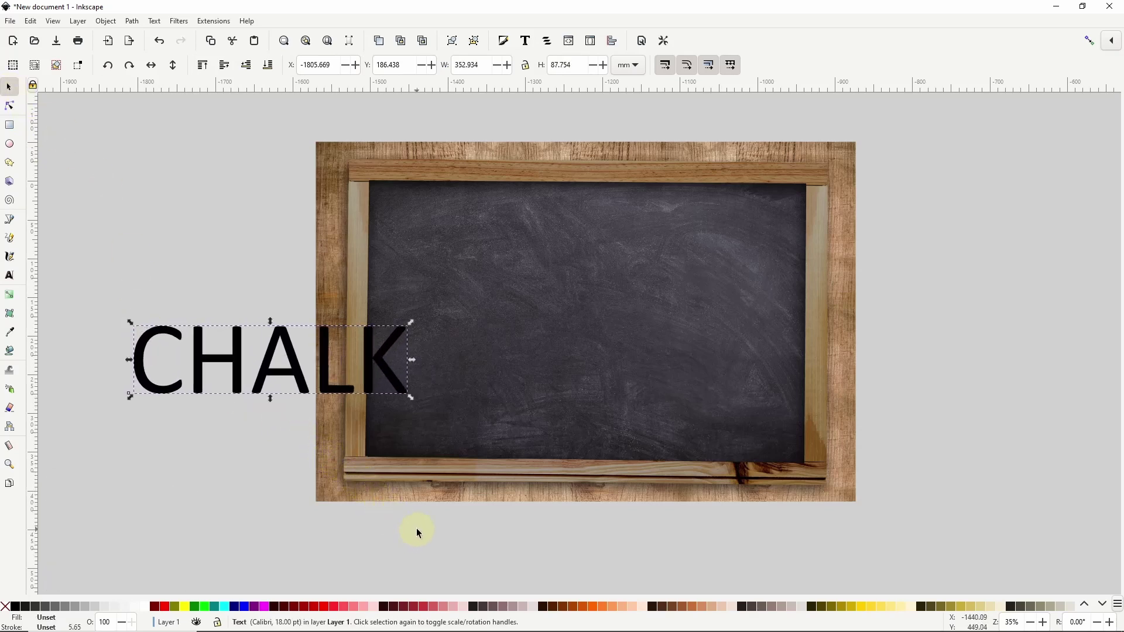
{"action": "left_click", "coordinate": [145, 608]}
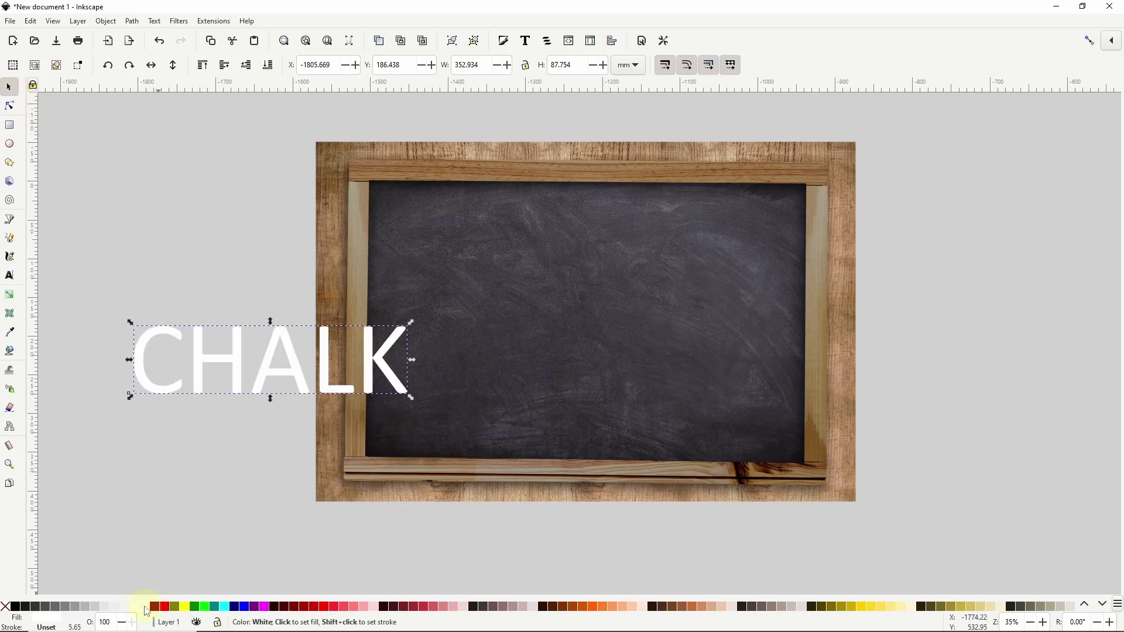
{"action": "left_click_drag", "start_coordinate": [234, 376], "coordinate": [540, 357]}
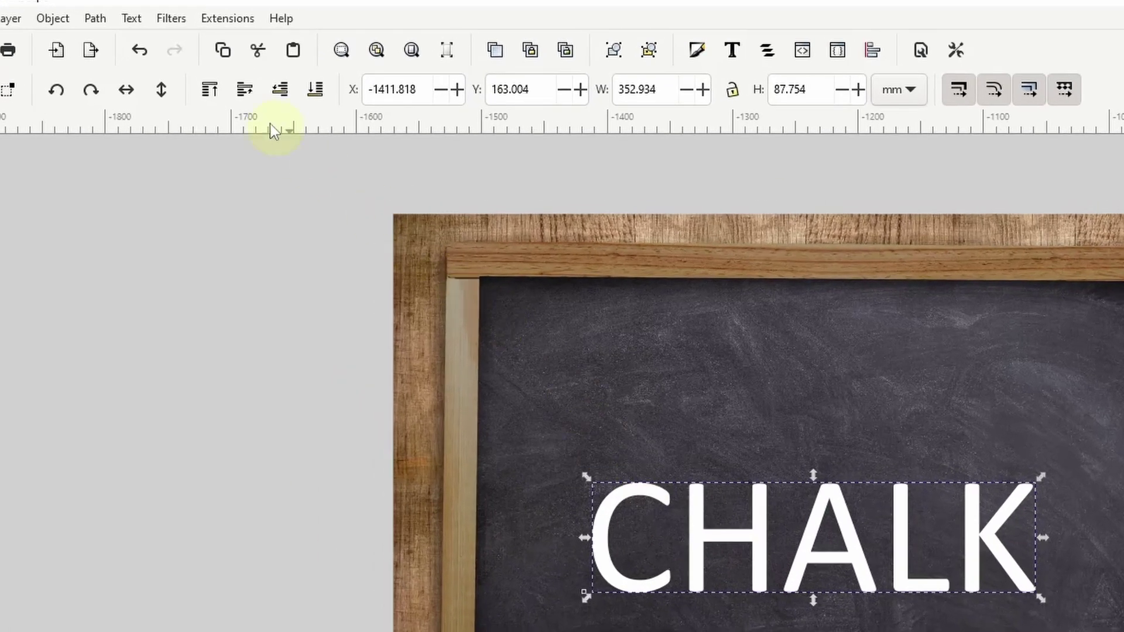
Step: Create a new filter named 'chalk' in the Filter Editor and apply it to the CHALK text
{"action": "left_click", "coordinate": [181, 22]}
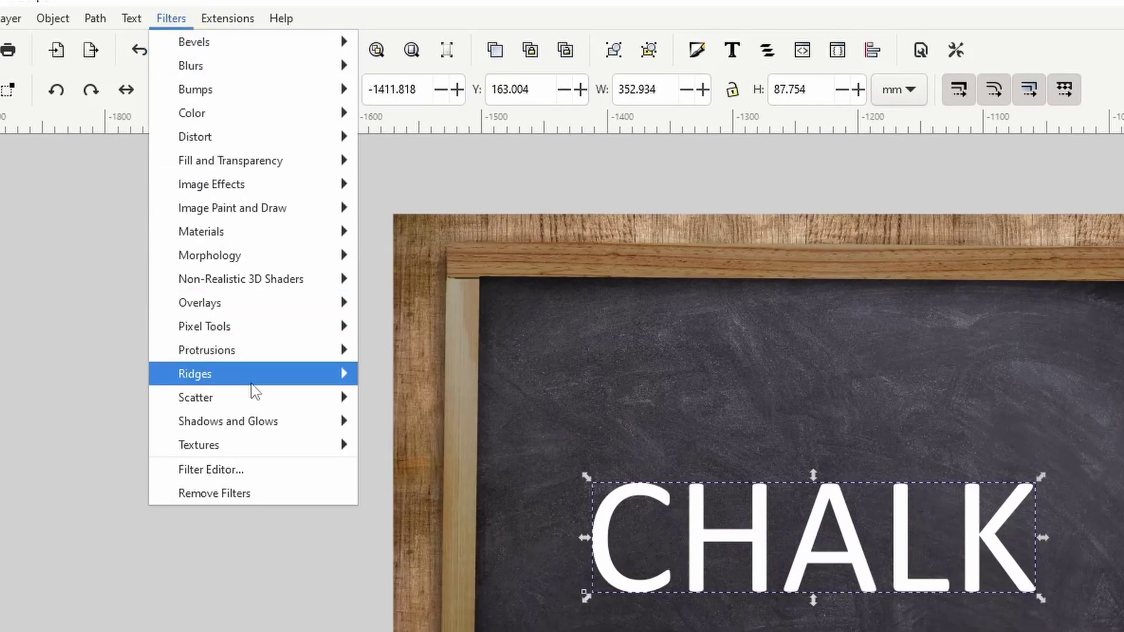
{"action": "left_click", "coordinate": [251, 458]}
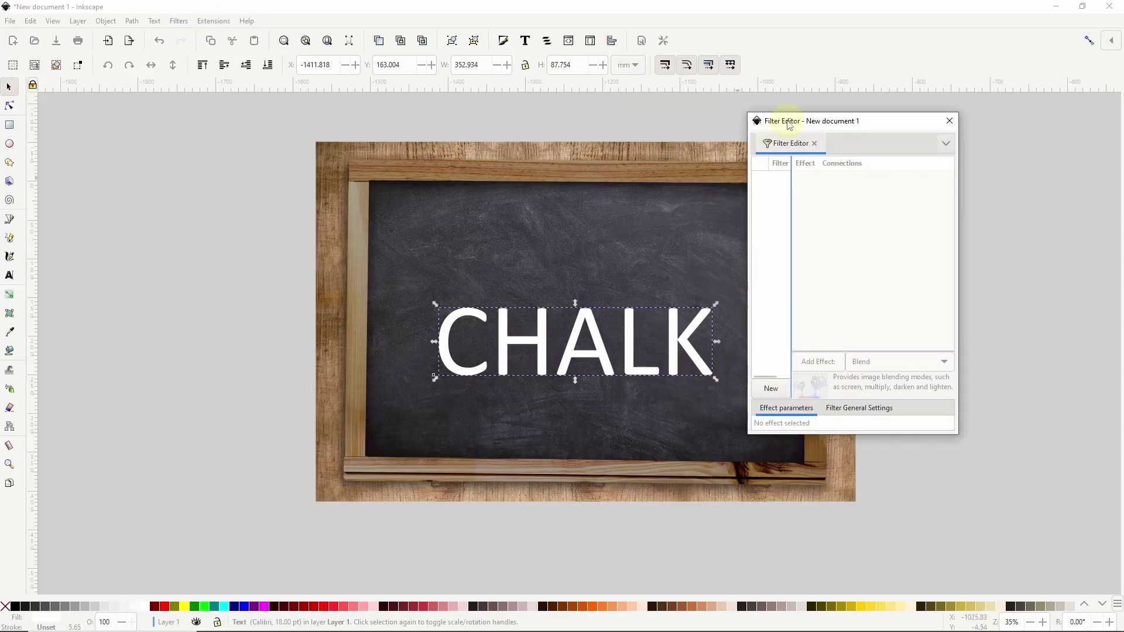
{"action": "left_click_drag", "start_coordinate": [790, 124], "coordinate": [845, 146]}
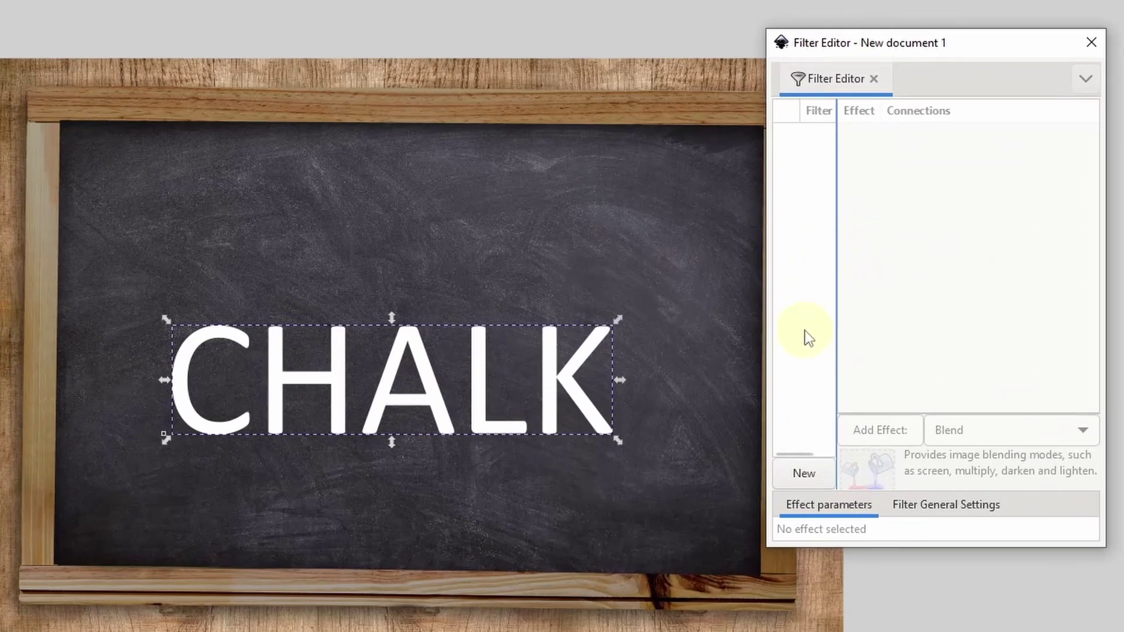
{"action": "left_click", "coordinate": [803, 472]}
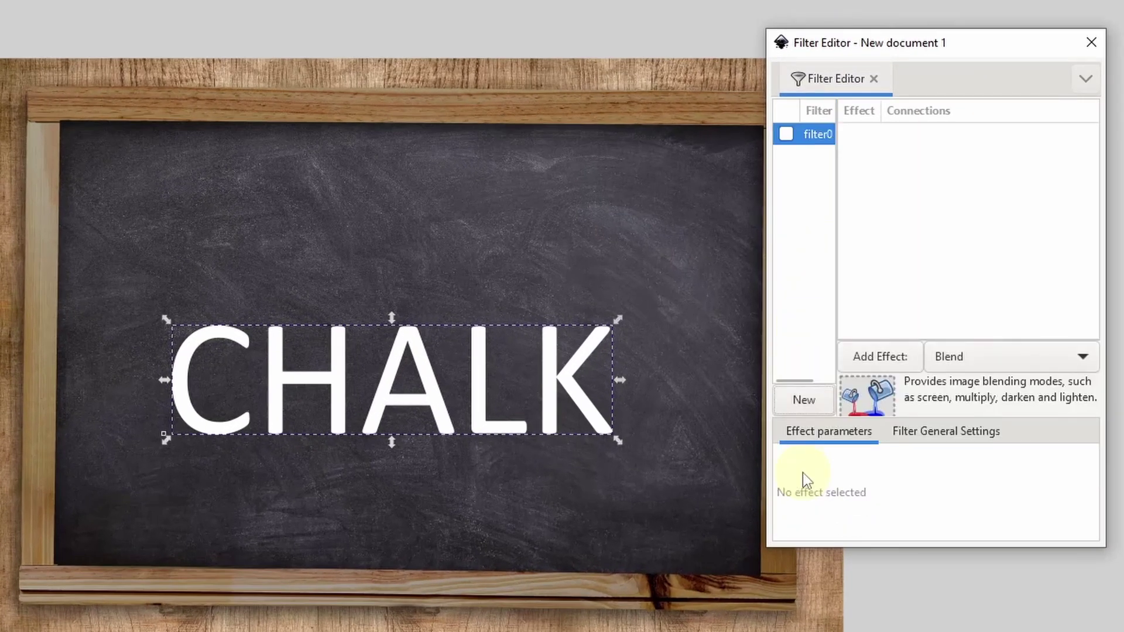
{"action": "left_click", "coordinate": [818, 137]}
{"action": "left_click", "coordinate": [786, 135]}
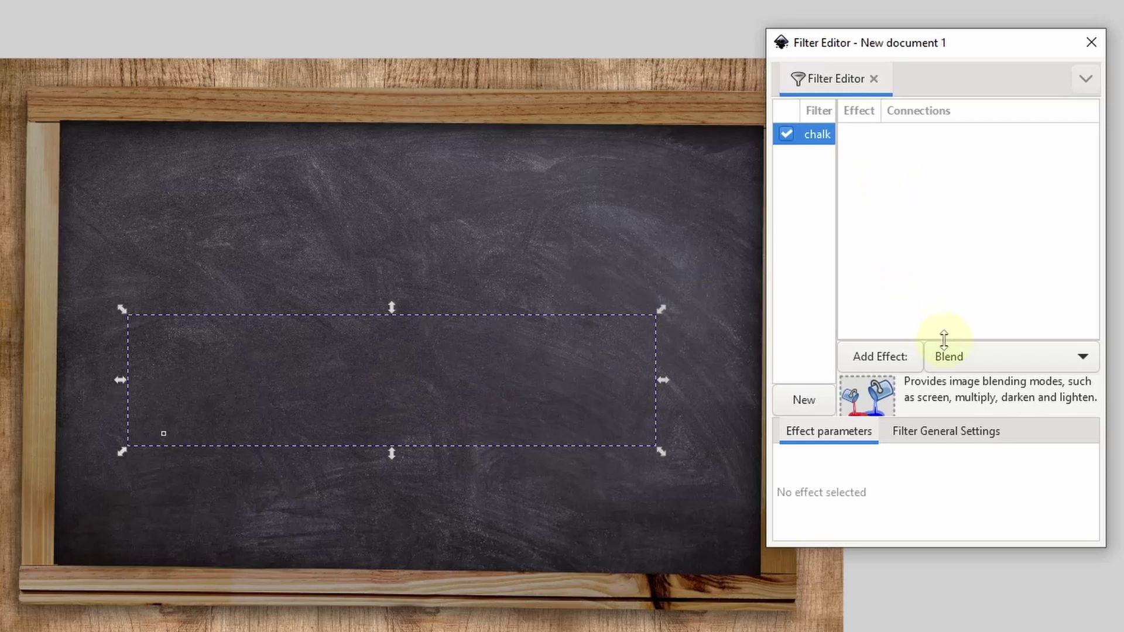
Step: Add a Turbulence effect to the chalk filter and shift the text further left on the board
{"action": "left_click", "coordinate": [977, 362]}
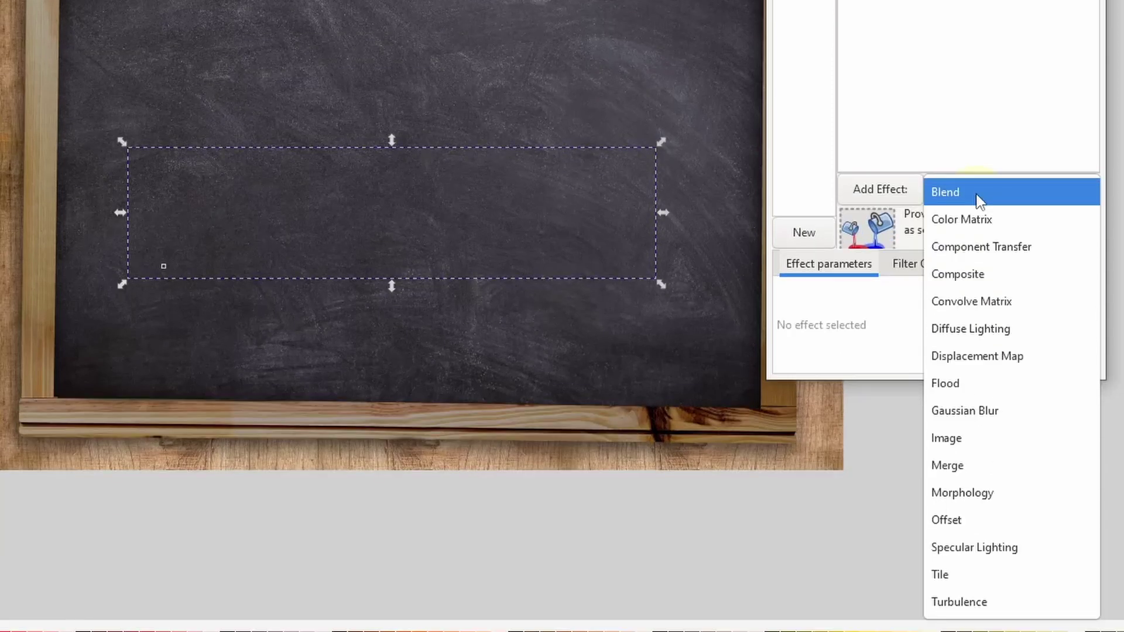
{"action": "left_click", "coordinate": [995, 601]}
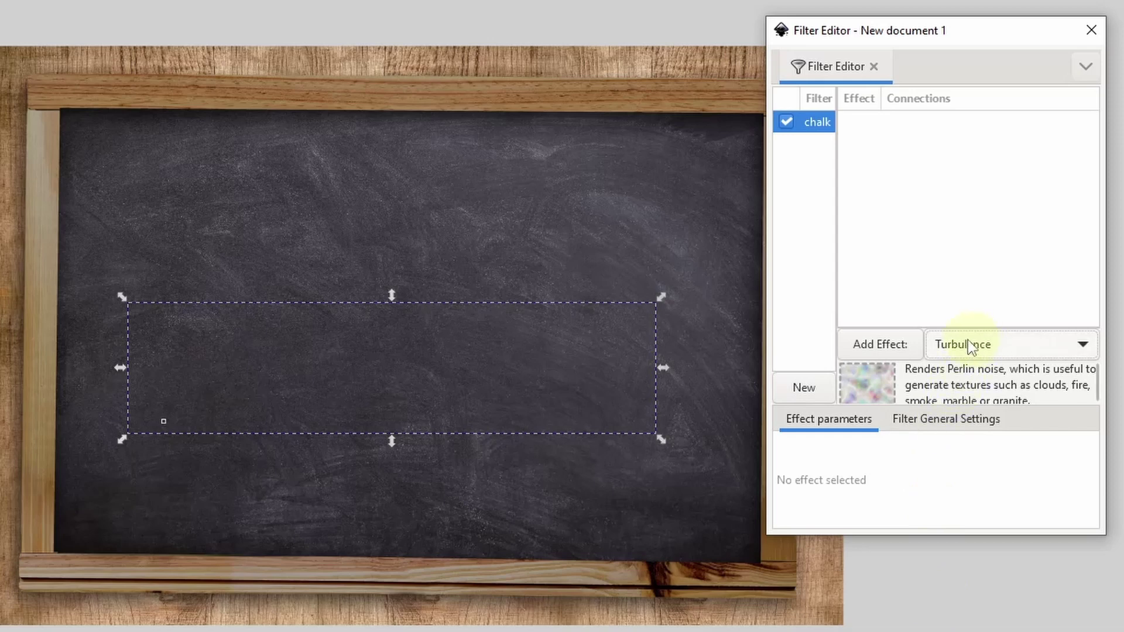
{"action": "left_click", "coordinate": [883, 345]}
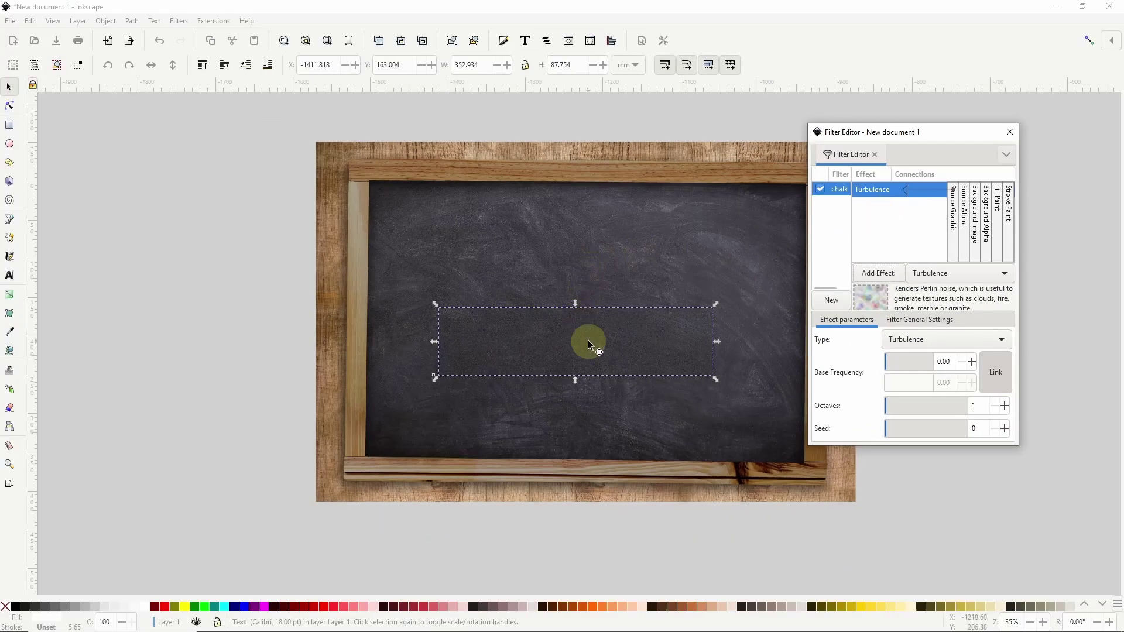
{"action": "left_click_drag", "start_coordinate": [588, 345], "coordinate": [335, 369]}
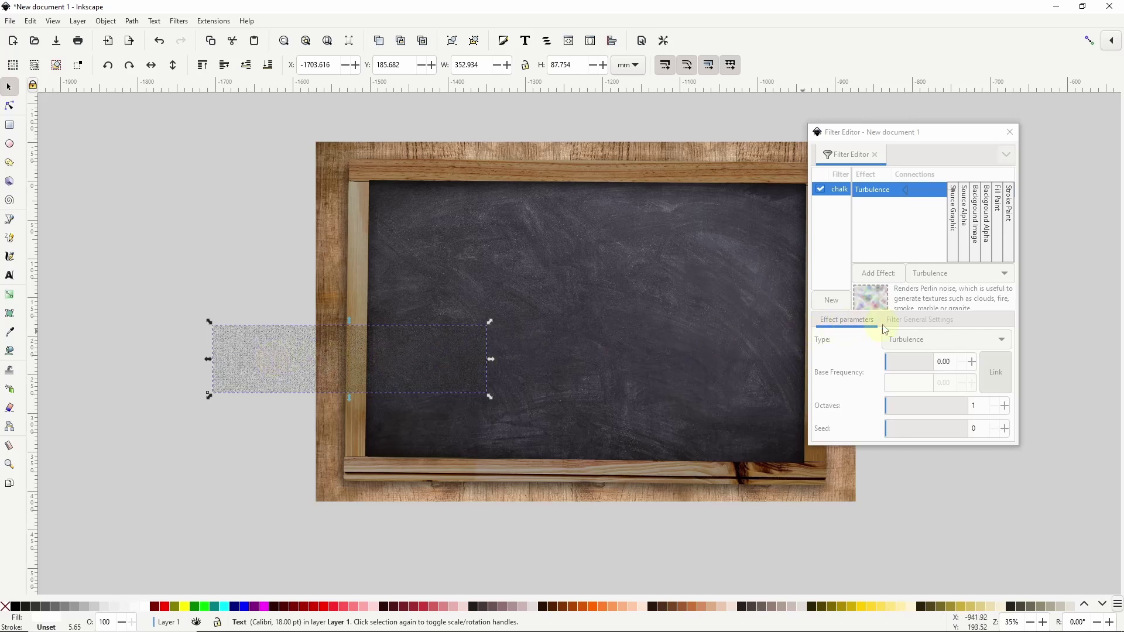
Step: Set the Turbulence base frequency to 69.41 with 1 octave, keeping the Turbulence noise type
{"action": "left_click", "coordinate": [902, 265]}
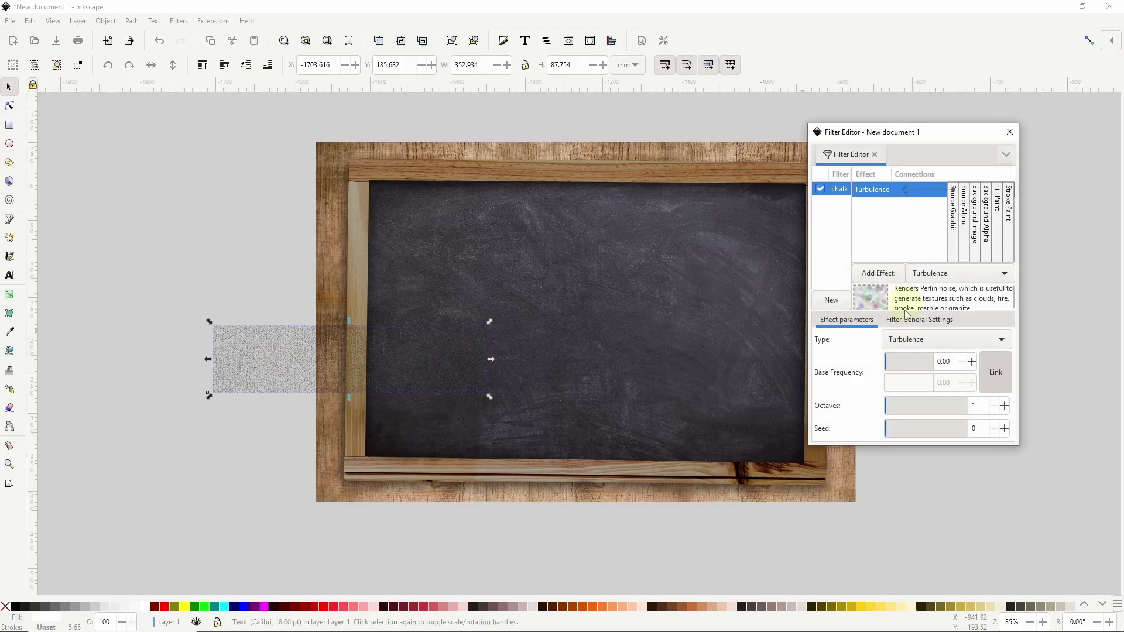
{"action": "left_click_drag", "start_coordinate": [890, 364], "coordinate": [915, 363]}
{"action": "mouse_move", "coordinate": [907, 404]}
{"action": "left_mouse_down"}
{"action": "mouse_move", "coordinate": [924, 406]}
{"action": "mouse_move", "coordinate": [894, 406]}
{"action": "mouse_move", "coordinate": [929, 428]}
{"action": "mouse_move", "coordinate": [885, 428]}
{"action": "mouse_move", "coordinate": [886, 406]}
{"action": "left_mouse_up"}
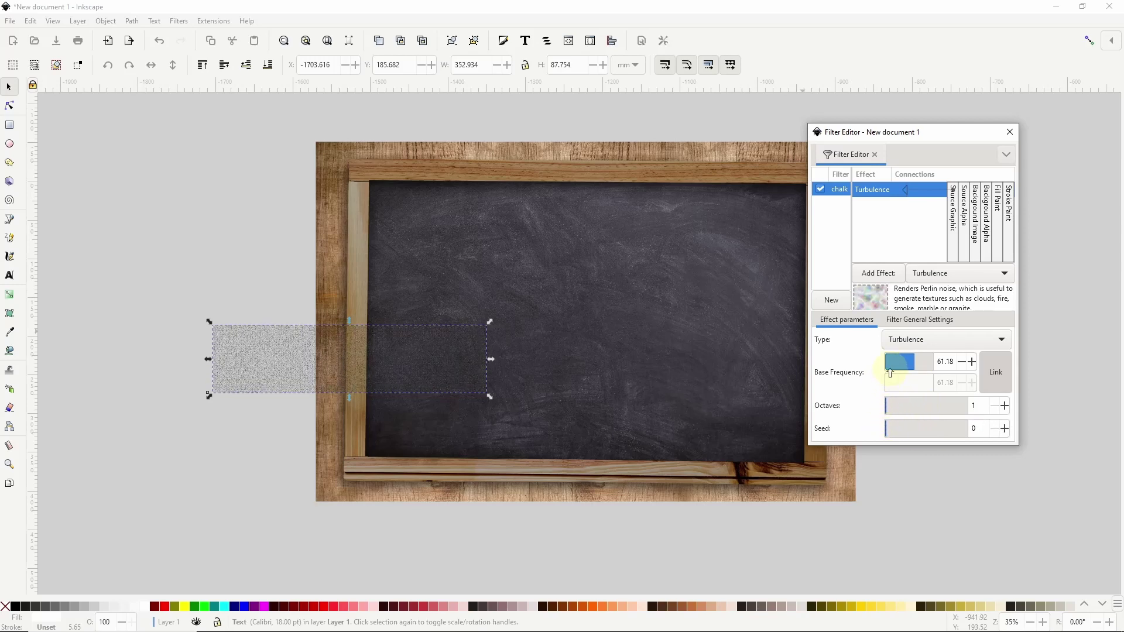
{"action": "left_click", "coordinate": [917, 344]}
{"action": "left_click", "coordinate": [917, 345]}
{"action": "left_click", "coordinate": [919, 366]}
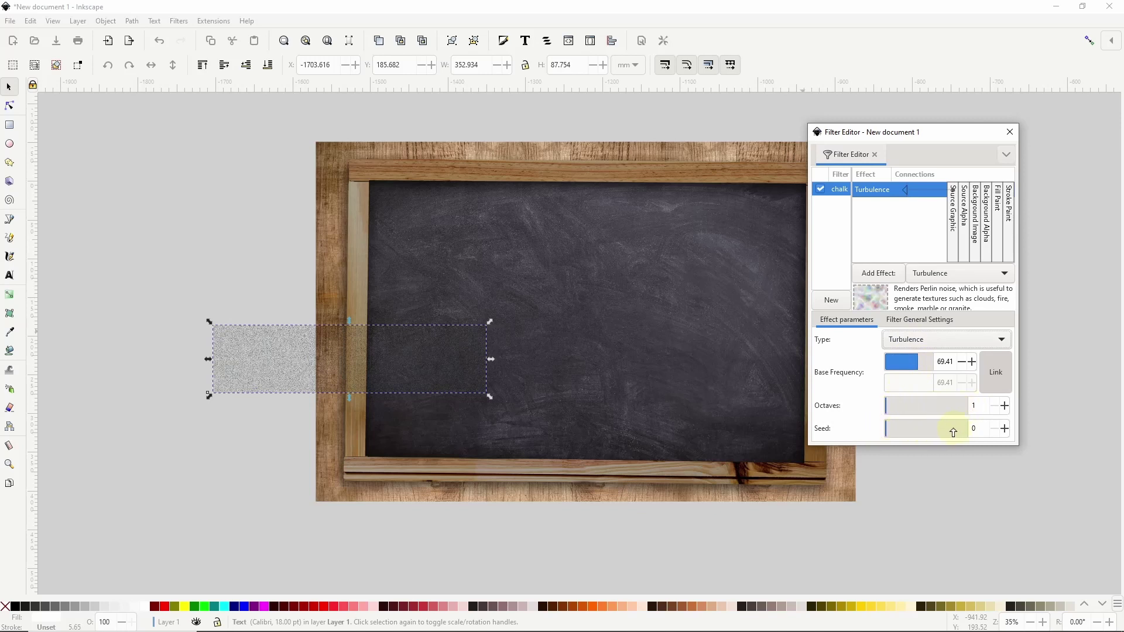
Step: Add a Composite effect fed by the original text with operator Out, then re-centre CHALK on the board
{"action": "left_click", "coordinate": [931, 275]}
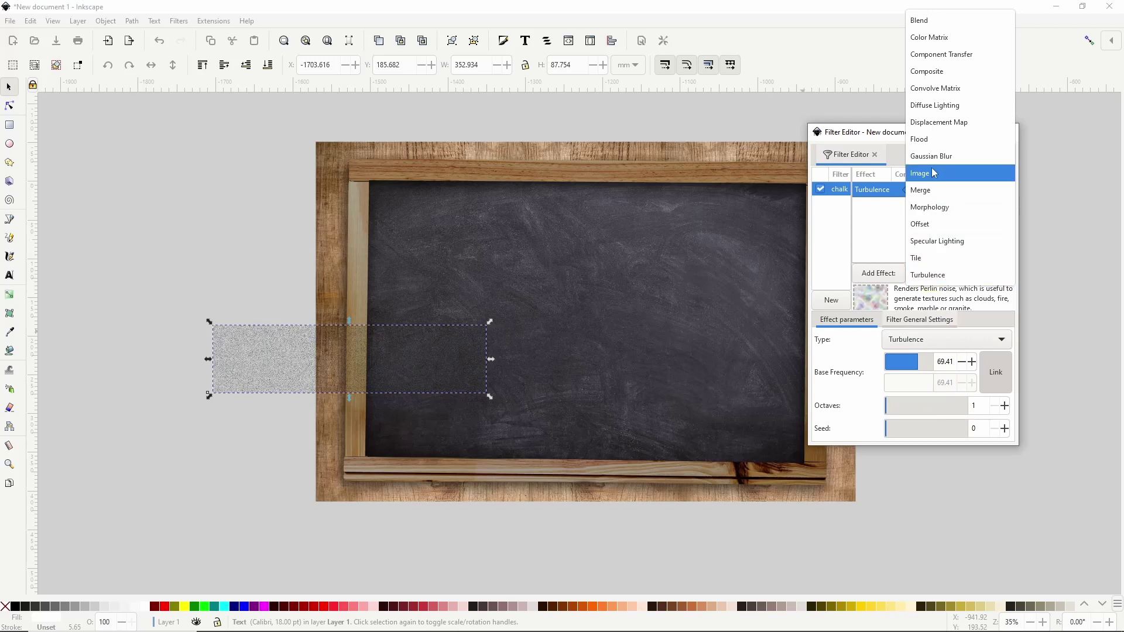
{"action": "left_click", "coordinate": [937, 80]}
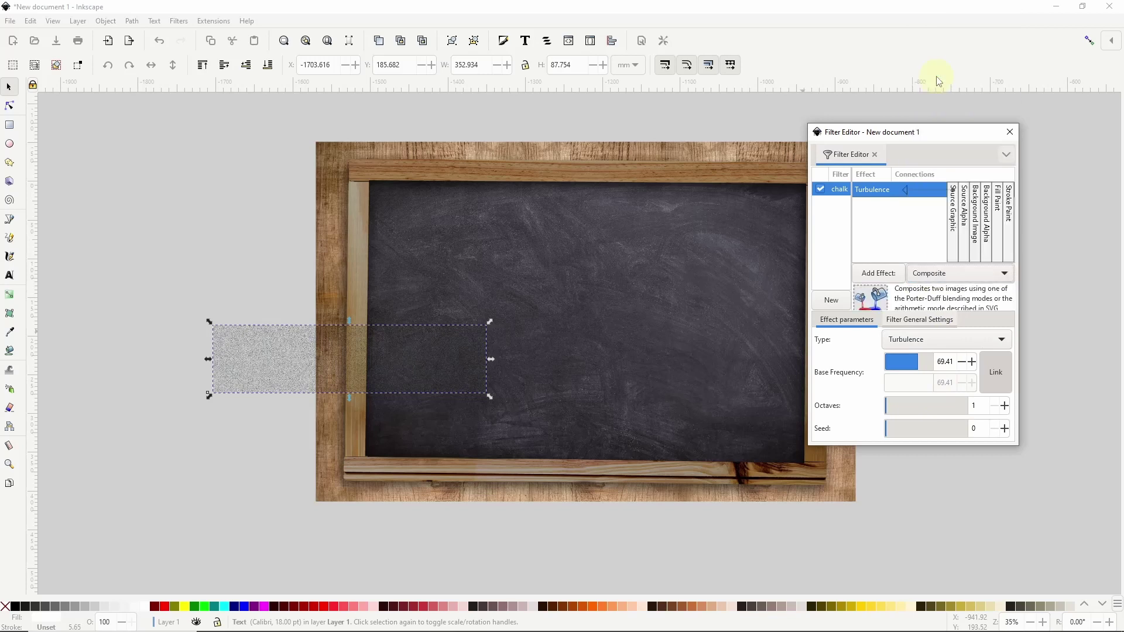
{"action": "left_click", "coordinate": [891, 274]}
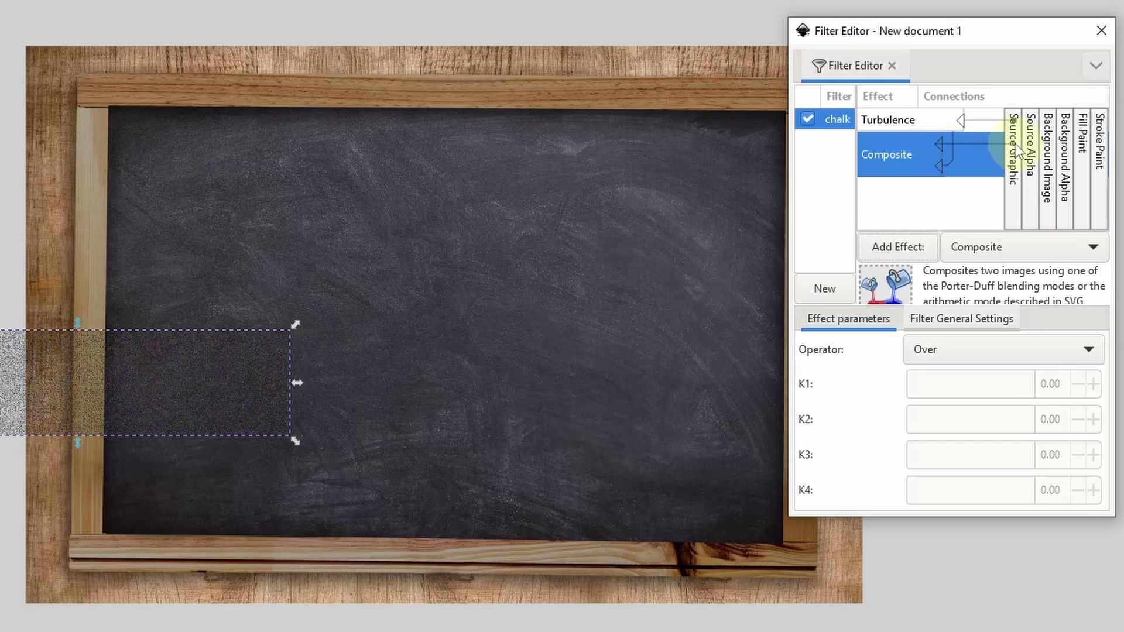
{"action": "left_click_drag", "start_coordinate": [1016, 144], "coordinate": [1016, 145]}
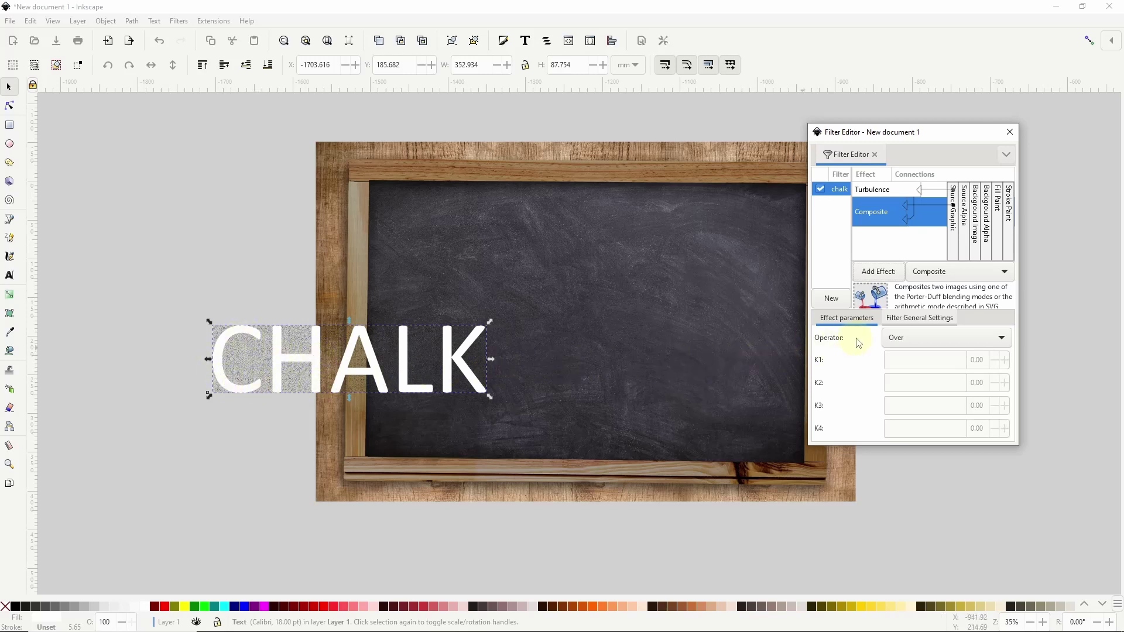
{"action": "left_click", "coordinate": [906, 340]}
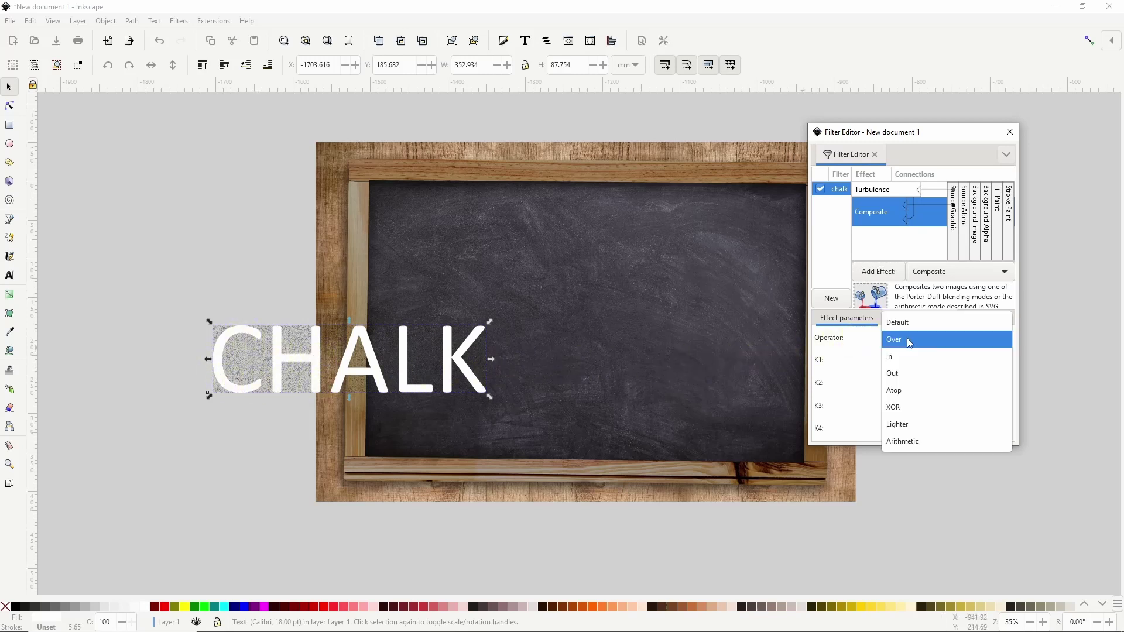
{"action": "left_click", "coordinate": [909, 373]}
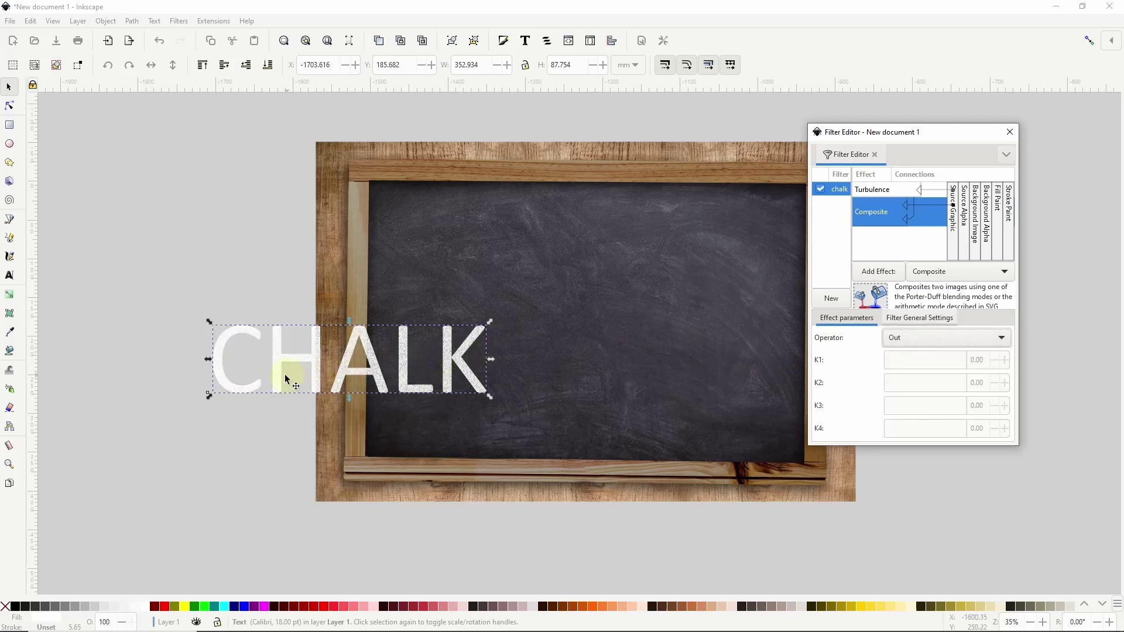
{"action": "left_click_drag", "start_coordinate": [397, 369], "coordinate": [638, 369]}
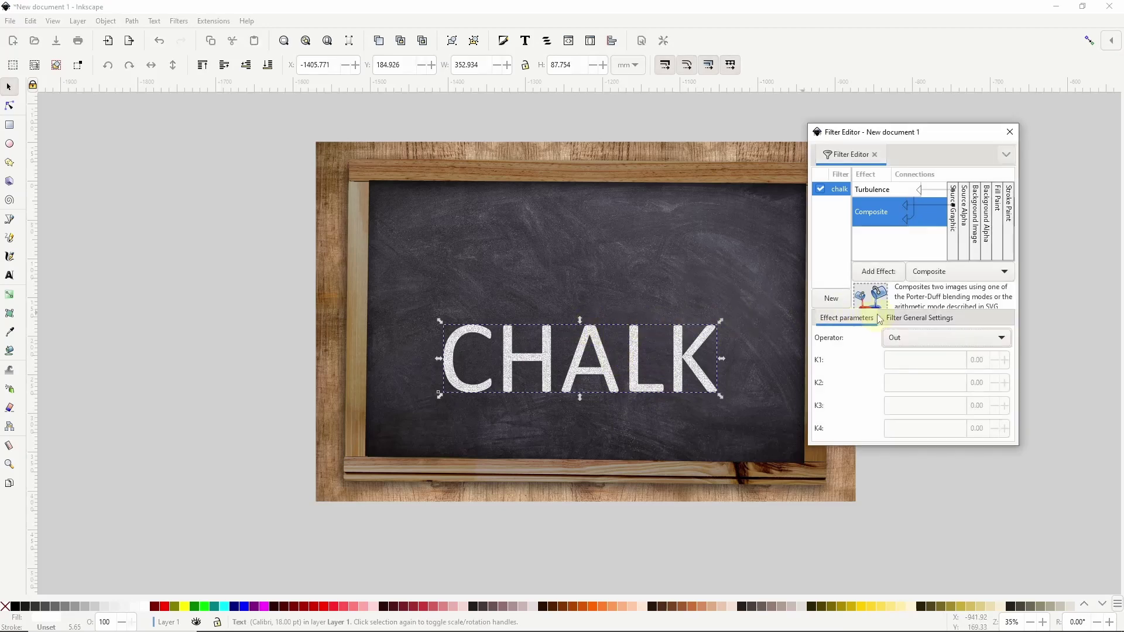
Step: Add a Displacement Map driven by the Turbulence output with scale 5.2 to roughen the letter edges
{"action": "left_click", "coordinate": [937, 272]}
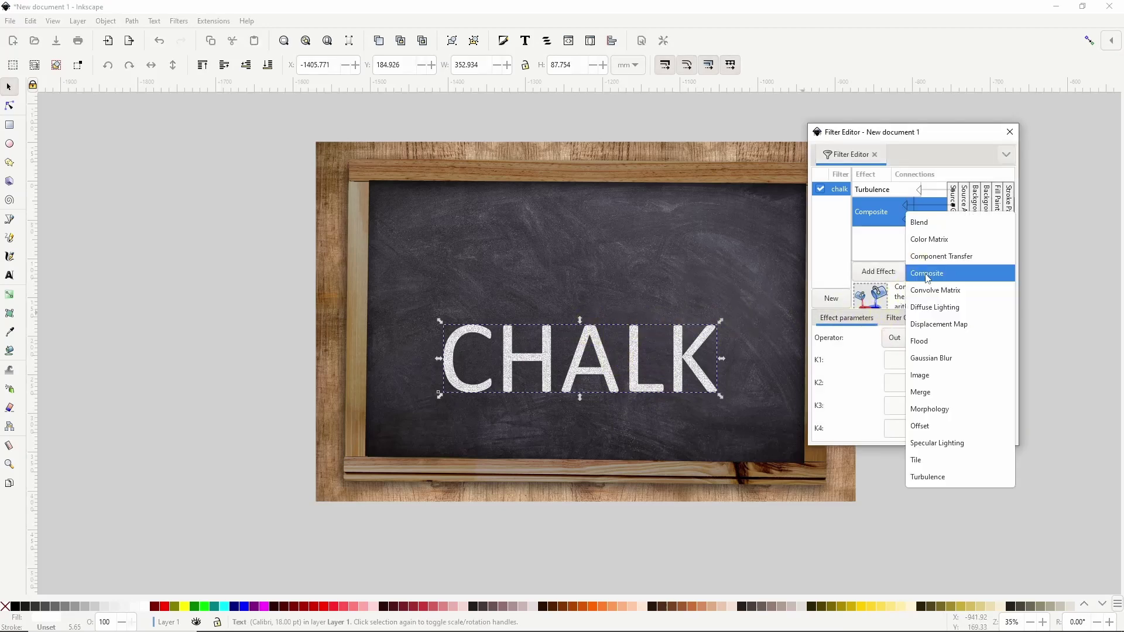
{"action": "left_click", "coordinate": [947, 325]}
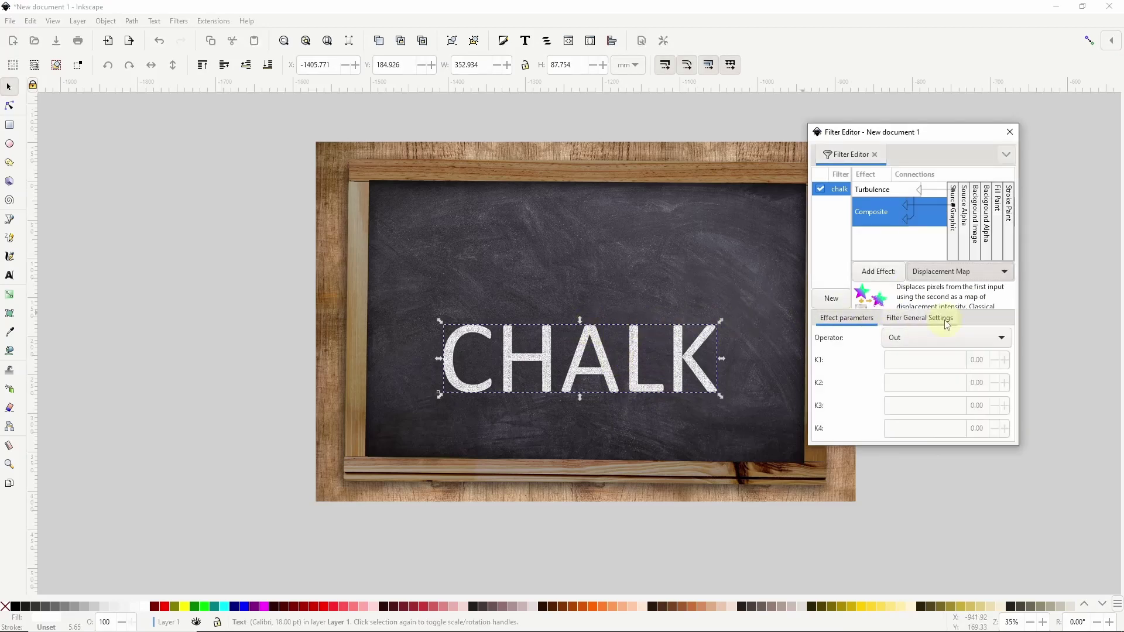
{"action": "left_click", "coordinate": [878, 272]}
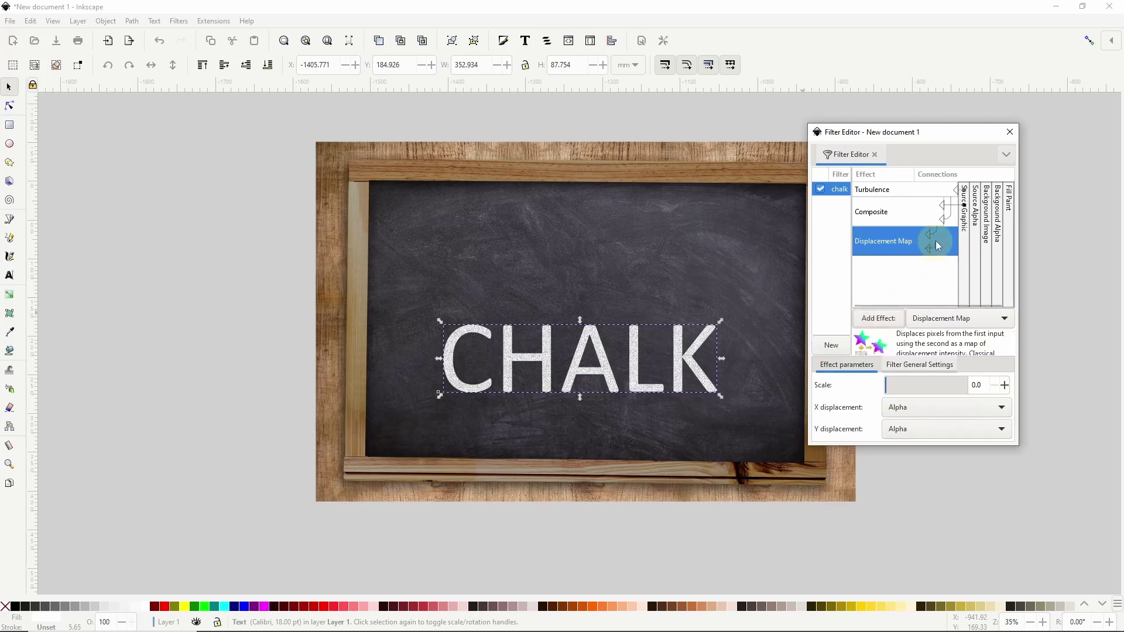
{"action": "left_click_drag", "start_coordinate": [935, 218], "coordinate": [936, 191]}
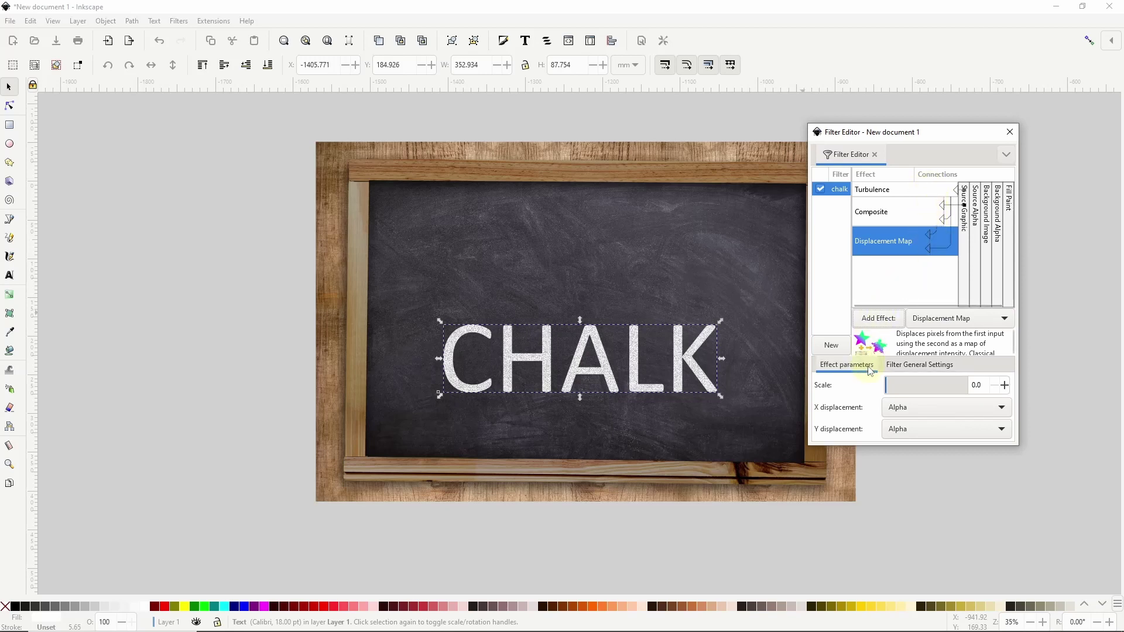
{"action": "mouse_move", "coordinate": [886, 389]}
{"action": "left_mouse_down"}
{"action": "mouse_move", "coordinate": [907, 388]}
{"action": "mouse_move", "coordinate": [889, 388]}
{"action": "left_mouse_up"}
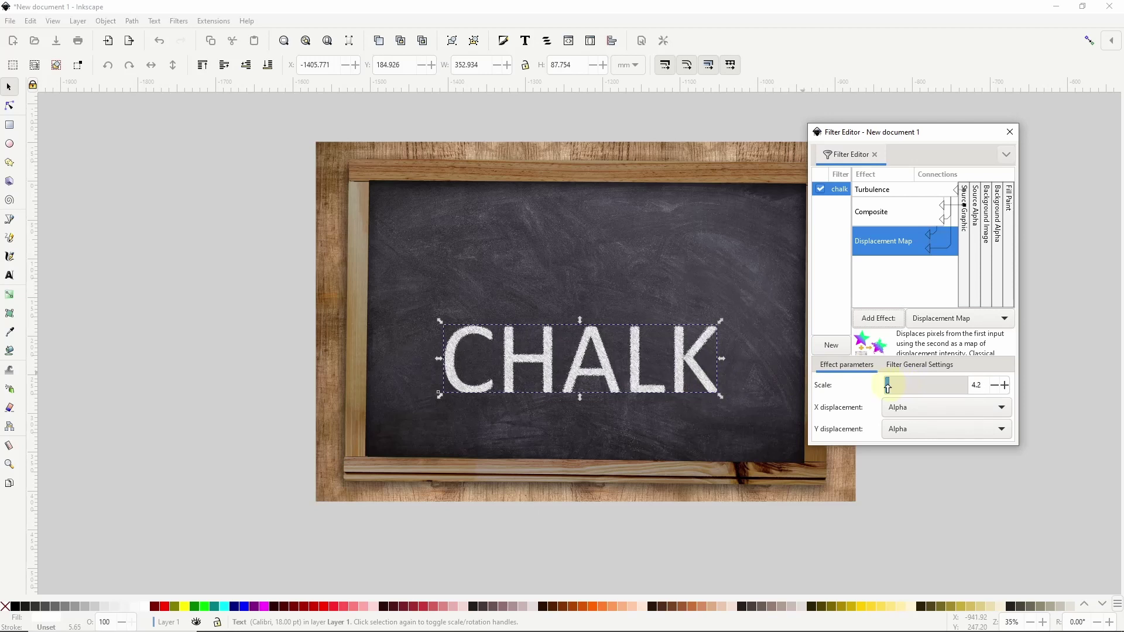
{"action": "scroll", "coordinate": [985, 385], "scroll_direction": "up", "scroll_amount": 1}
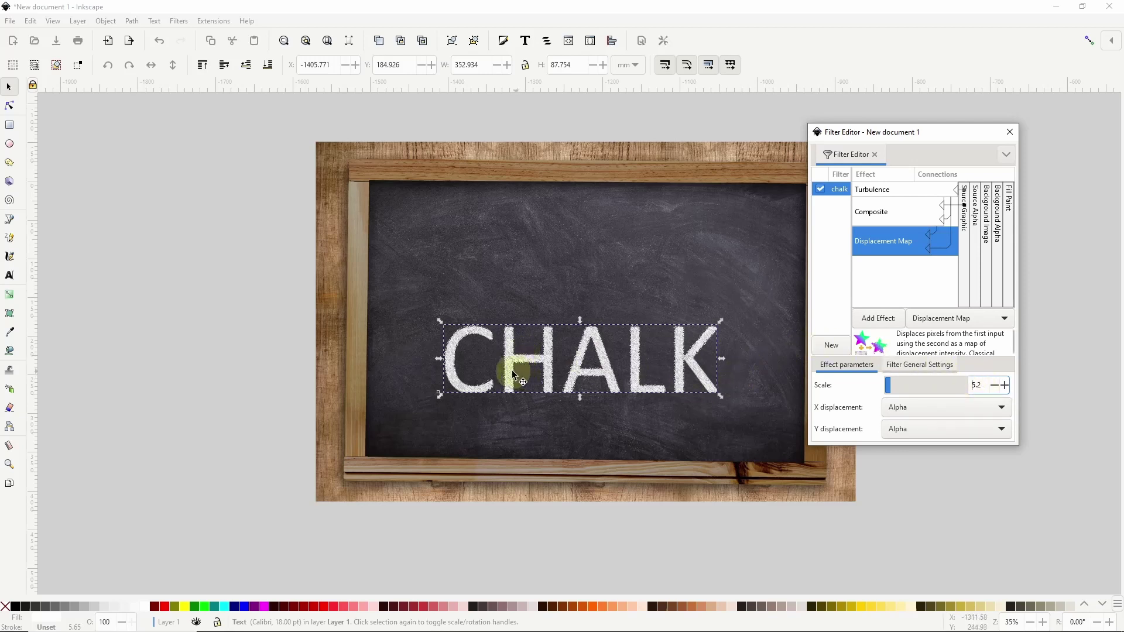
Step: Replace the CHALK text with 'Hello!' and set it in the Pacifico font
{"action": "left_click", "coordinate": [9, 275]}
{"action": "left_click", "coordinate": [496, 360]}
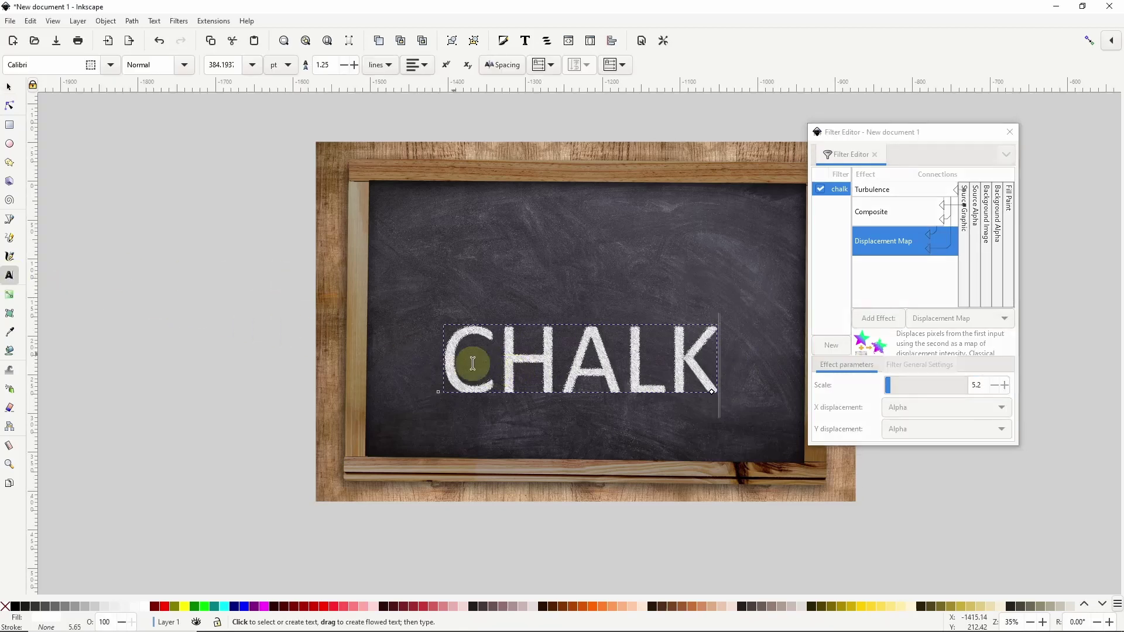
{"action": "key", "text": "ctrl+a"}
{"action": "type", "text": "Hello!"}
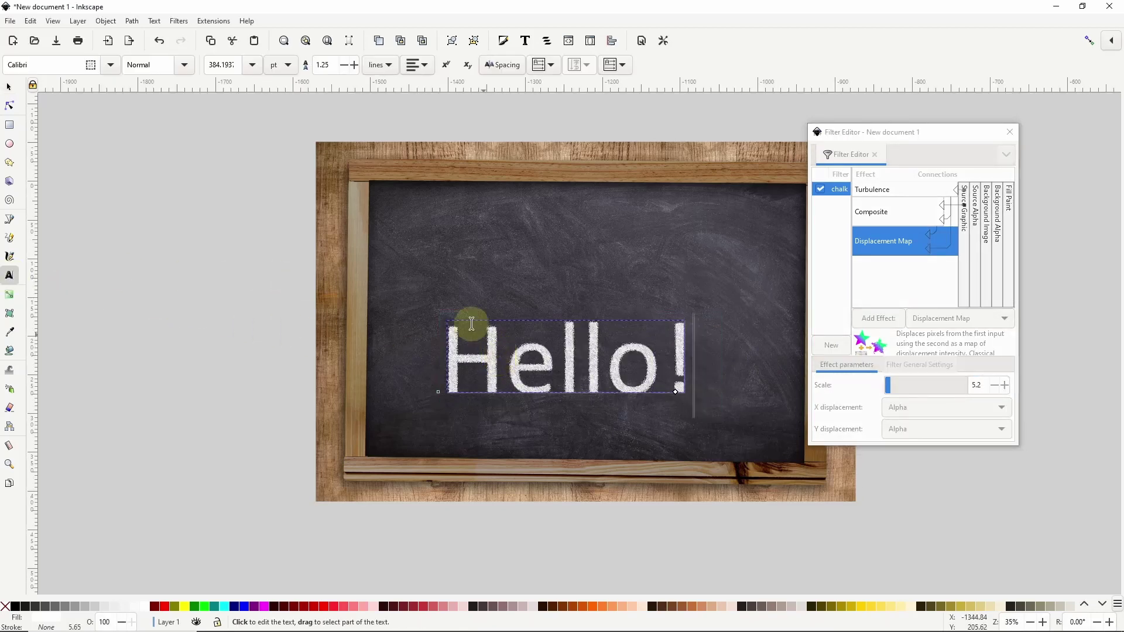
{"action": "left_click", "coordinate": [110, 64]}
{"action": "scroll", "coordinate": [86, 371], "scroll_direction": "down", "scroll_amount": 10}
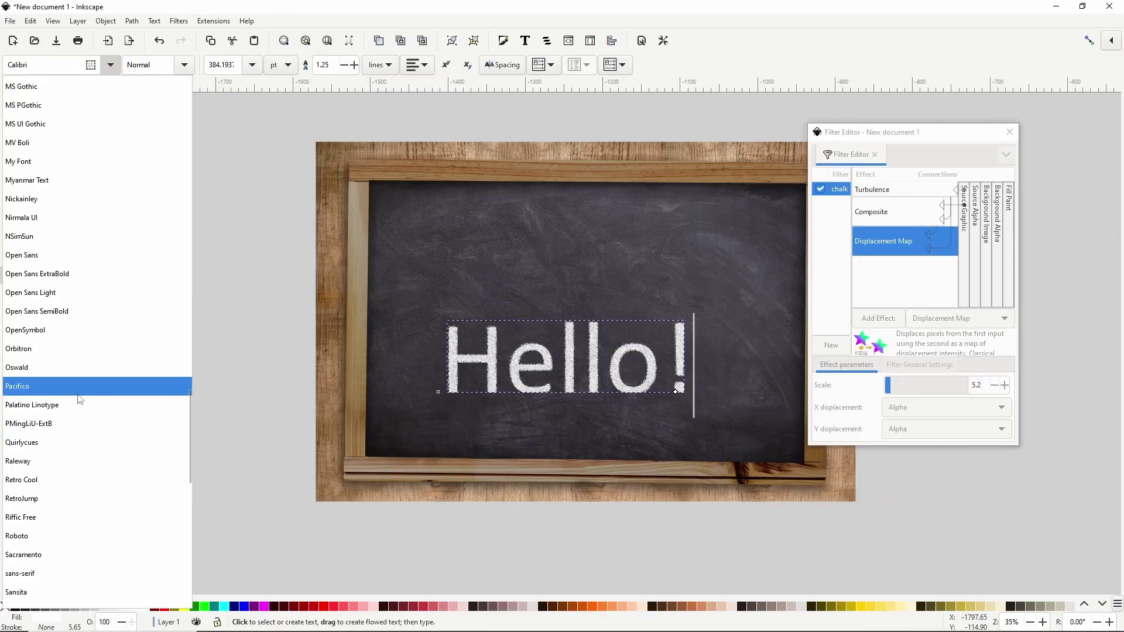
{"action": "left_click", "coordinate": [82, 389]}
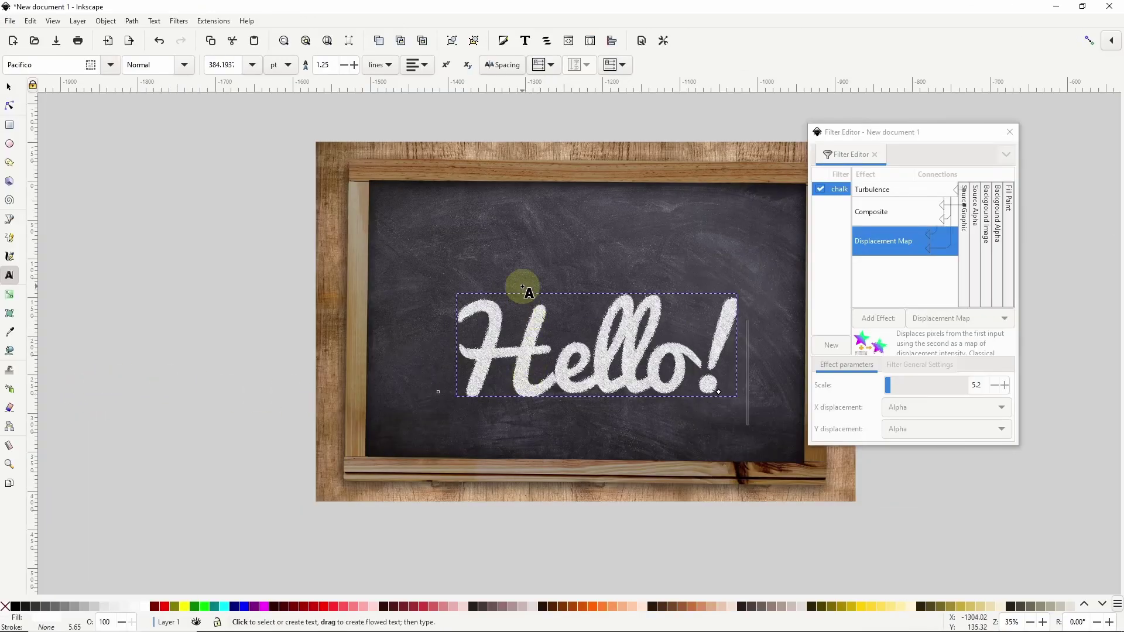
Step: Change the Hello! fill to a light lilac (RGBA f5c8ffff) in Fill and Stroke
{"action": "left_click", "coordinate": [503, 41]}
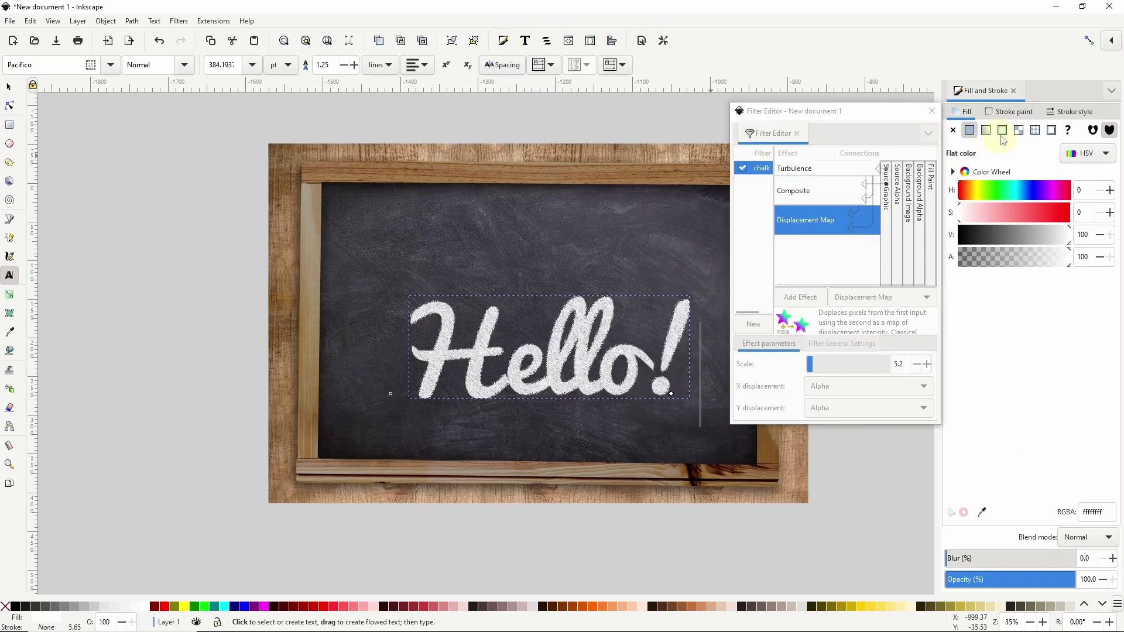
{"action": "left_click_drag", "start_coordinate": [977, 215], "coordinate": [1049, 189]}
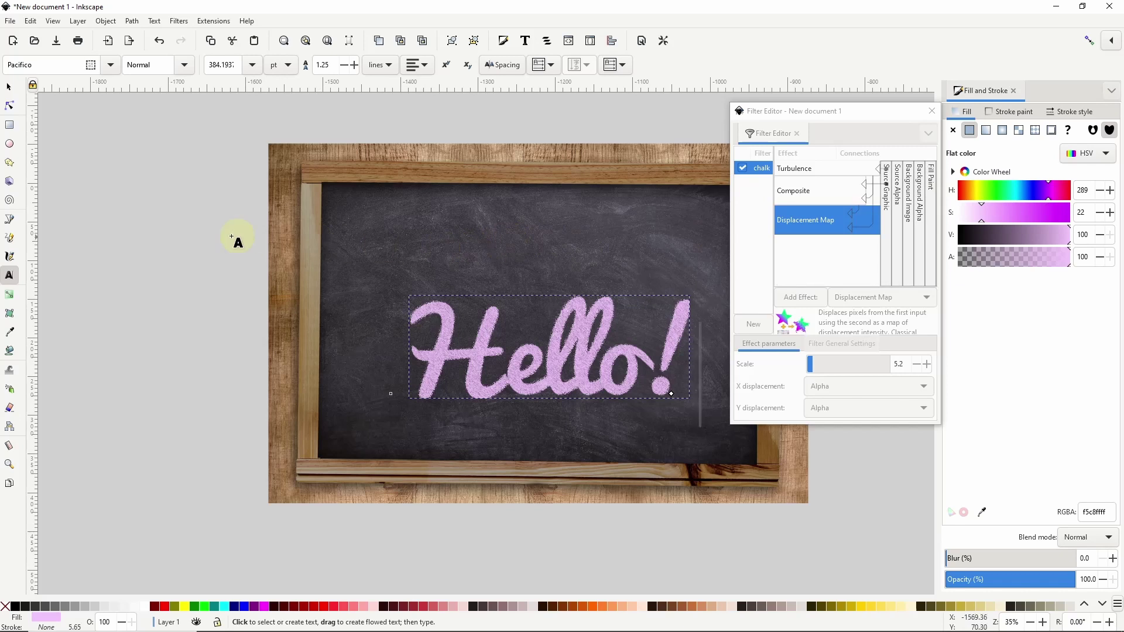
Step: Draw a five-pointed star above Hello!, apply the chalk filter, and fill it periwinkle blue (9c9effff)
{"action": "left_click", "coordinate": [9, 162]}
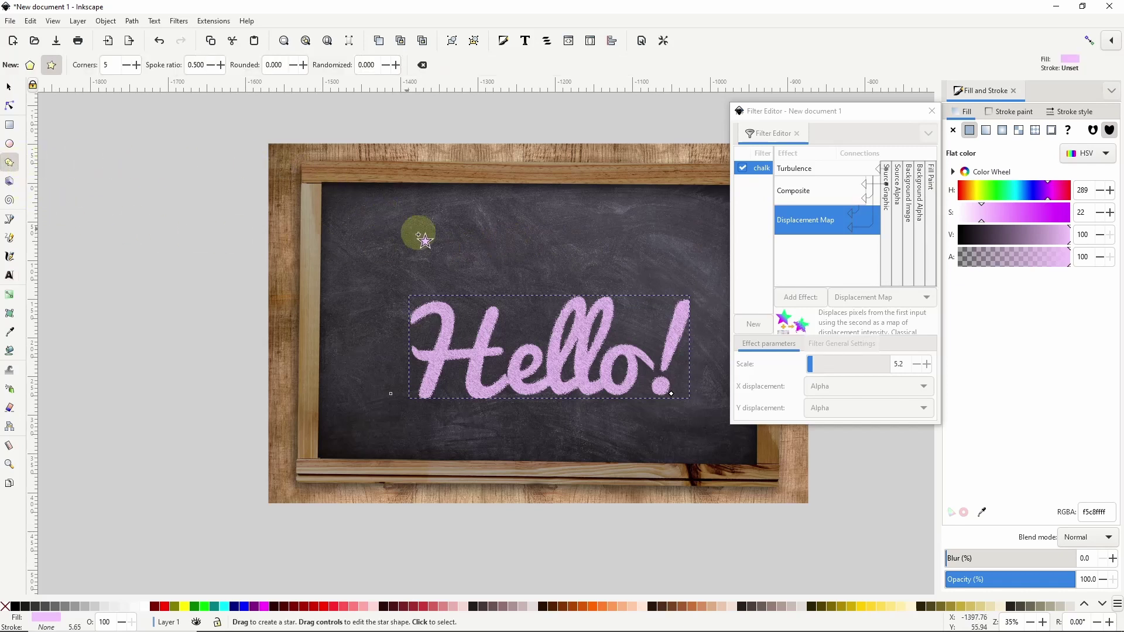
{"action": "left_click_drag", "start_coordinate": [427, 244], "coordinate": [457, 265]}
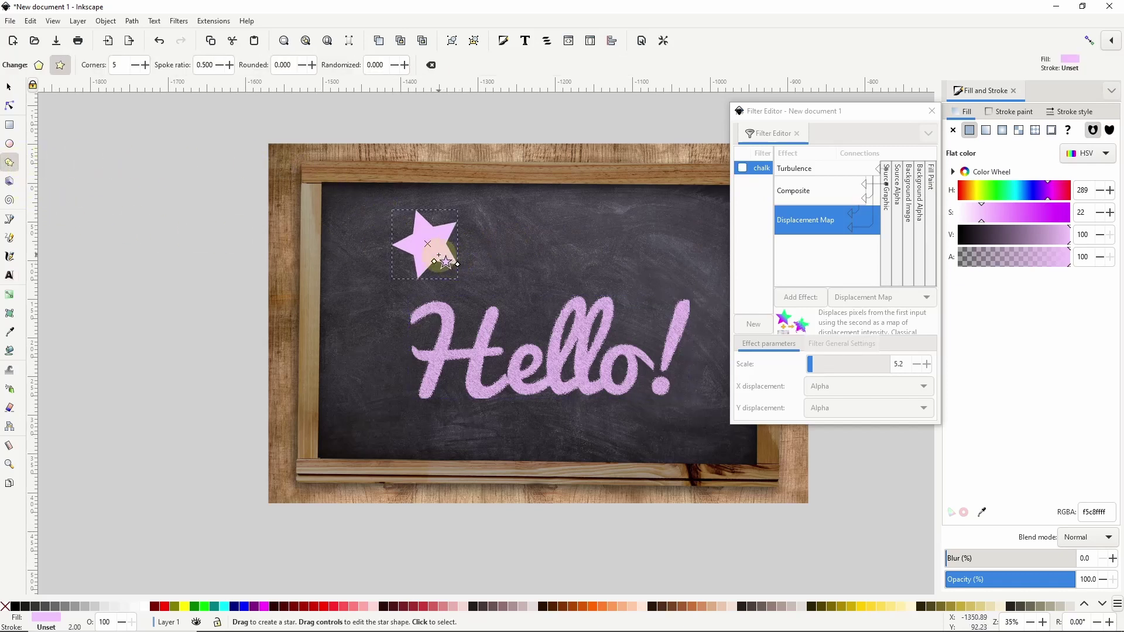
{"action": "left_click", "coordinate": [744, 170]}
{"action": "left_click", "coordinate": [744, 168]}
{"action": "left_click_drag", "start_coordinate": [1030, 196], "coordinate": [1002, 209]}
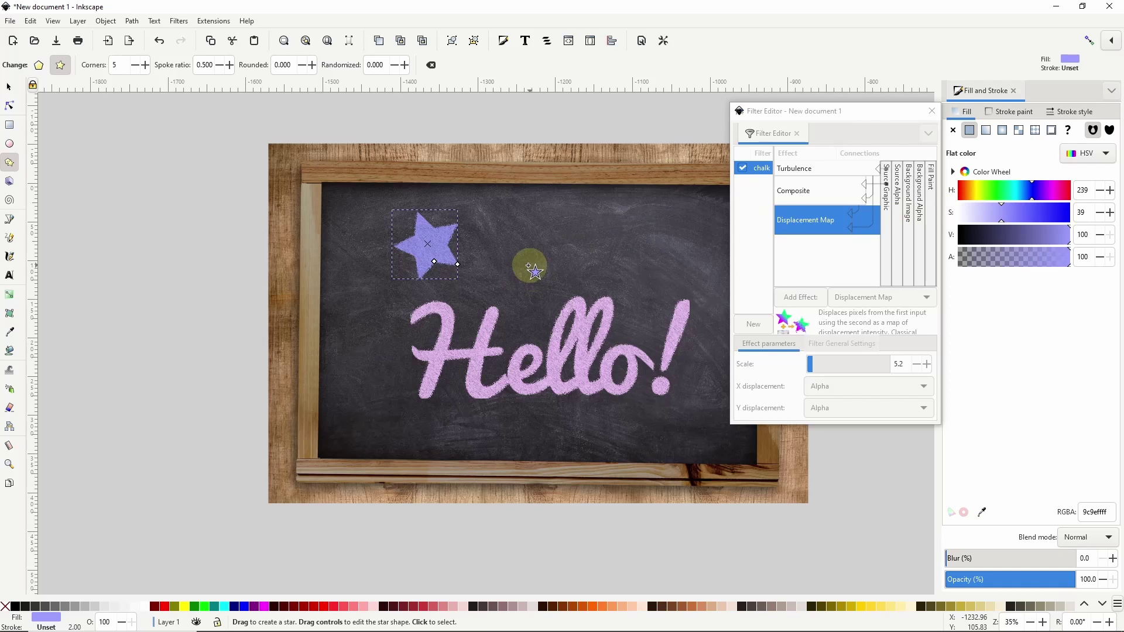
Step: Group the star with the Hello! text, moving the chalk filter from the individual objects to the group
{"action": "left_click", "coordinate": [10, 86]}
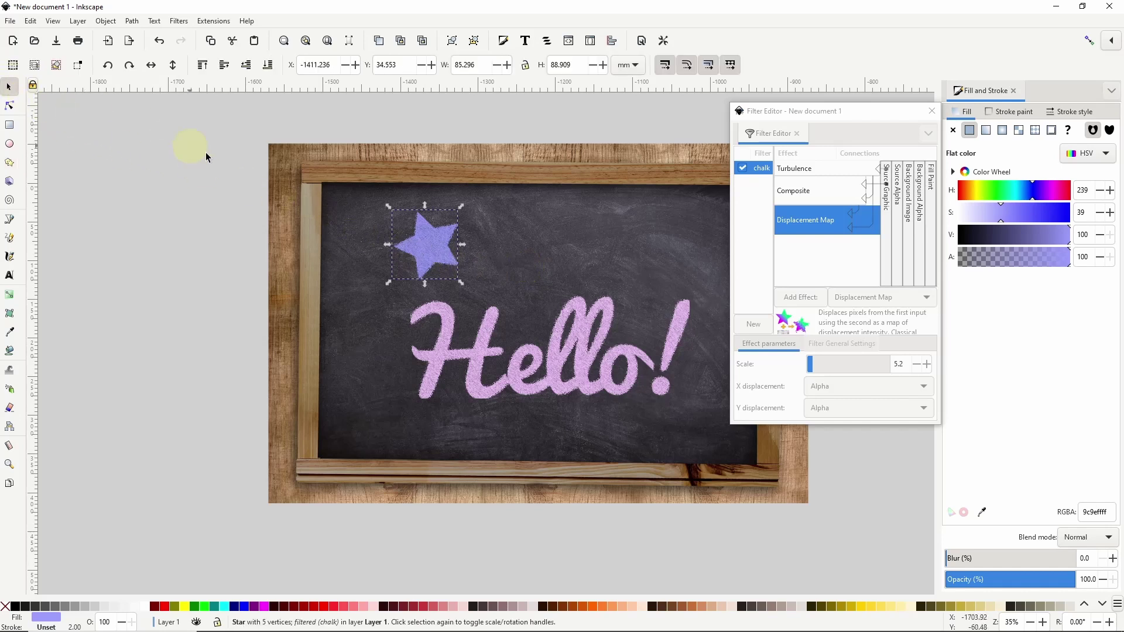
{"action": "left_click", "coordinate": [434, 322], "text": "shift"}
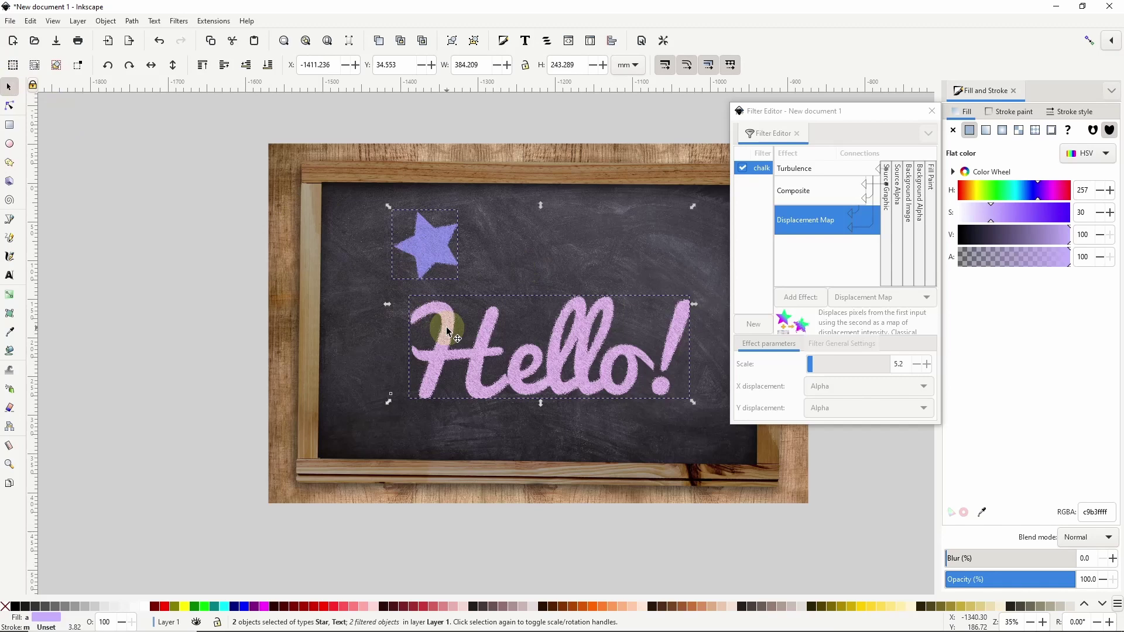
{"action": "left_click", "coordinate": [742, 168]}
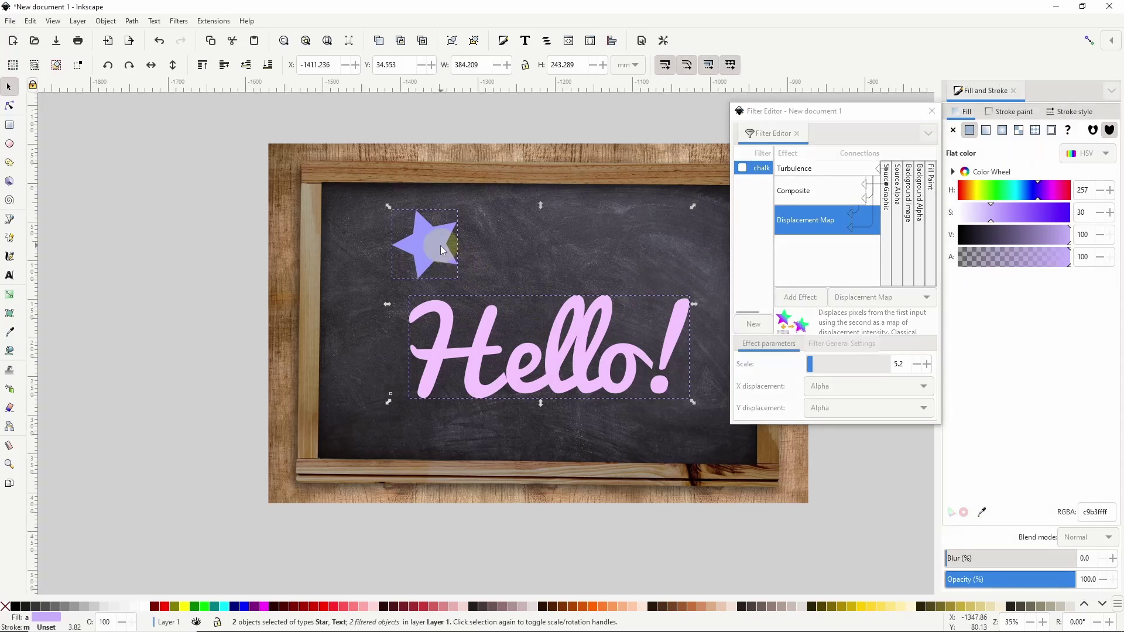
{"action": "right_click", "coordinate": [441, 245]}
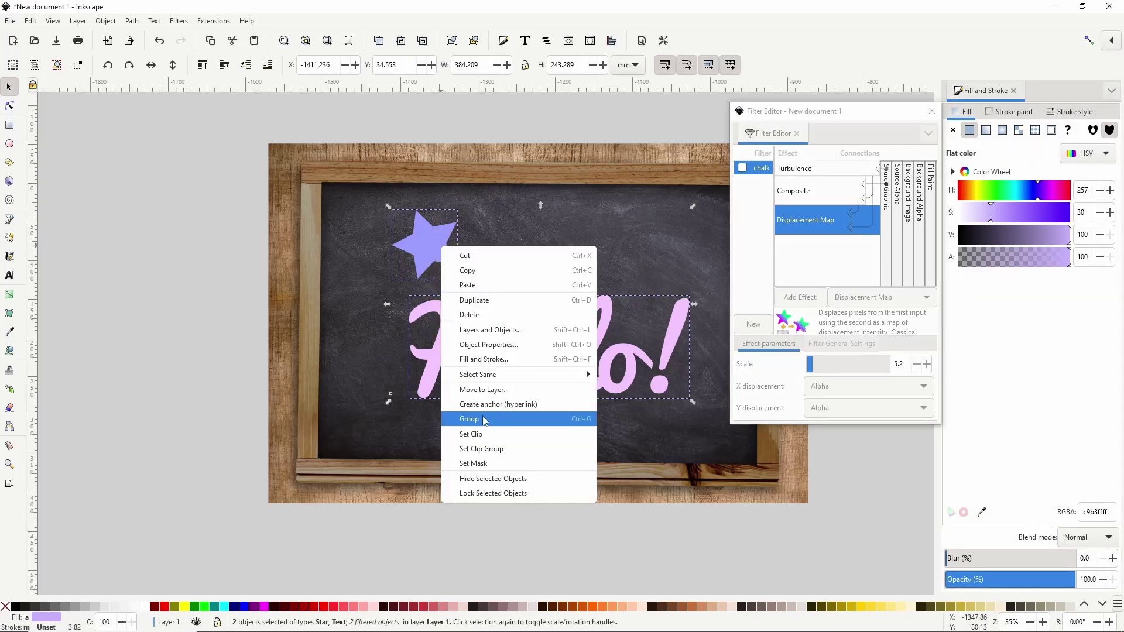
{"action": "left_click", "coordinate": [369, 308]}
{"action": "key", "text": "ctrl+g"}
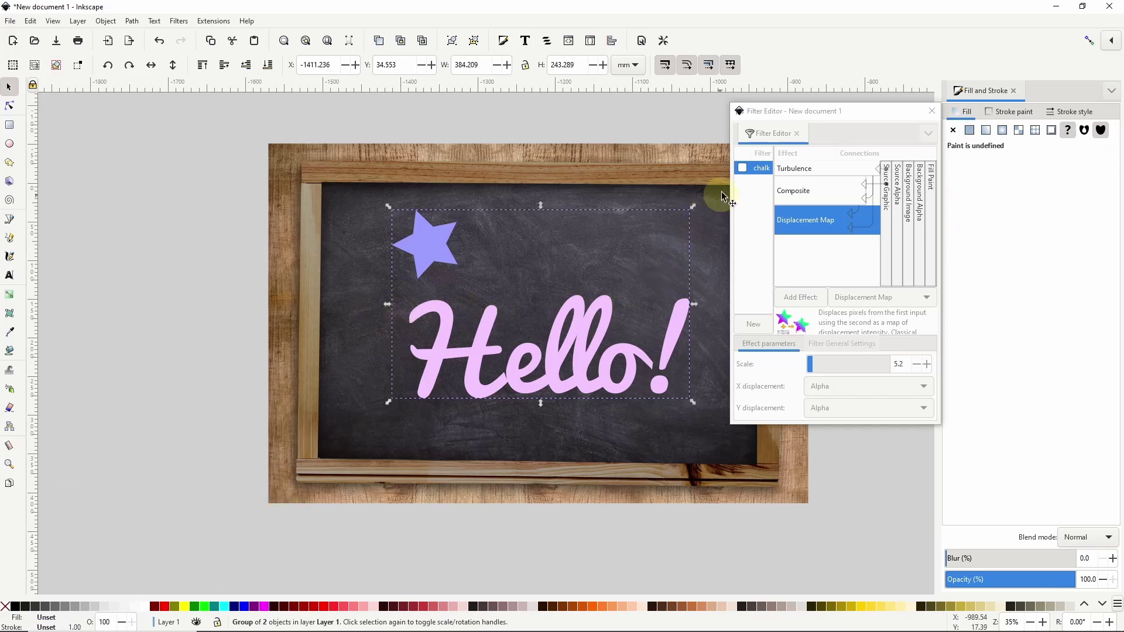
{"action": "left_click", "coordinate": [743, 169]}
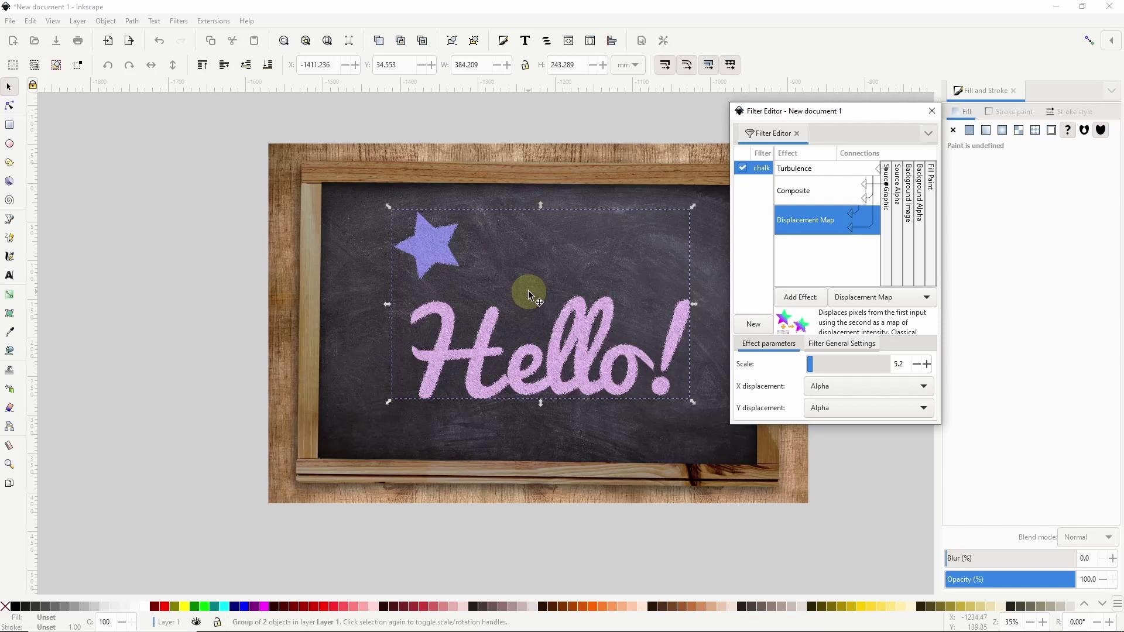
Step: Enter the chalk group and draw a small green oval at the board's upper right
{"action": "right_click", "coordinate": [491, 319]}
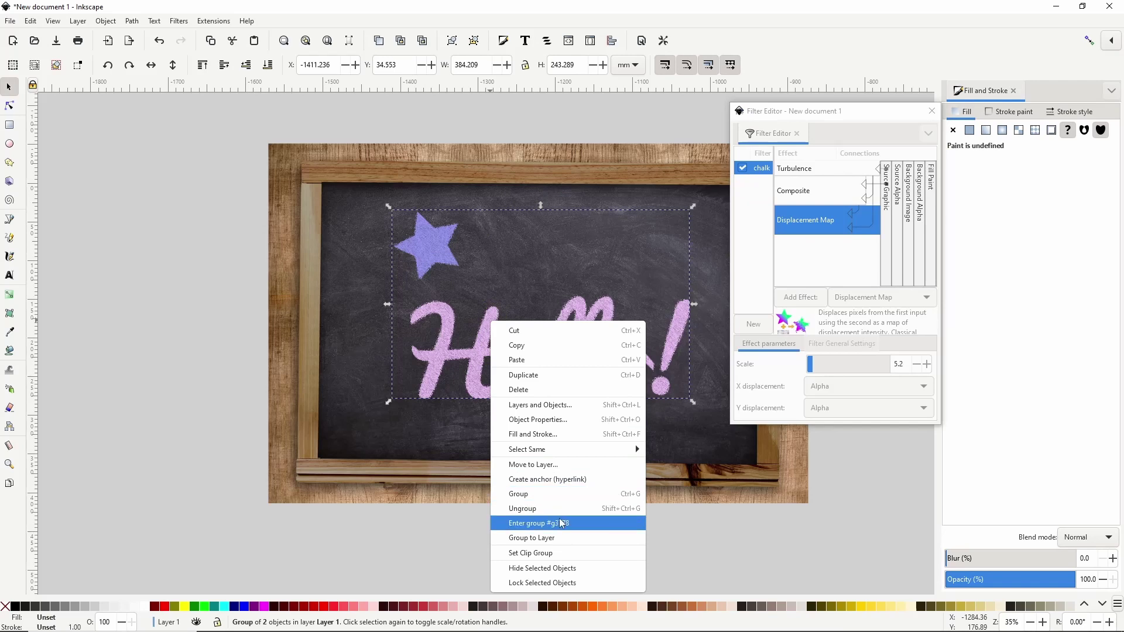
{"action": "left_click", "coordinate": [446, 344]}
{"action": "left_click", "coordinate": [446, 345]}
{"action": "left_click", "coordinate": [10, 143]}
{"action": "mouse_move", "coordinate": [685, 233]}
{"action": "left_mouse_down"}
{"action": "mouse_move", "coordinate": [713, 269]}
{"action": "mouse_move", "coordinate": [648, 246]}
{"action": "left_mouse_up"}
{"action": "left_click_drag", "start_coordinate": [1032, 190], "coordinate": [1003, 197]}
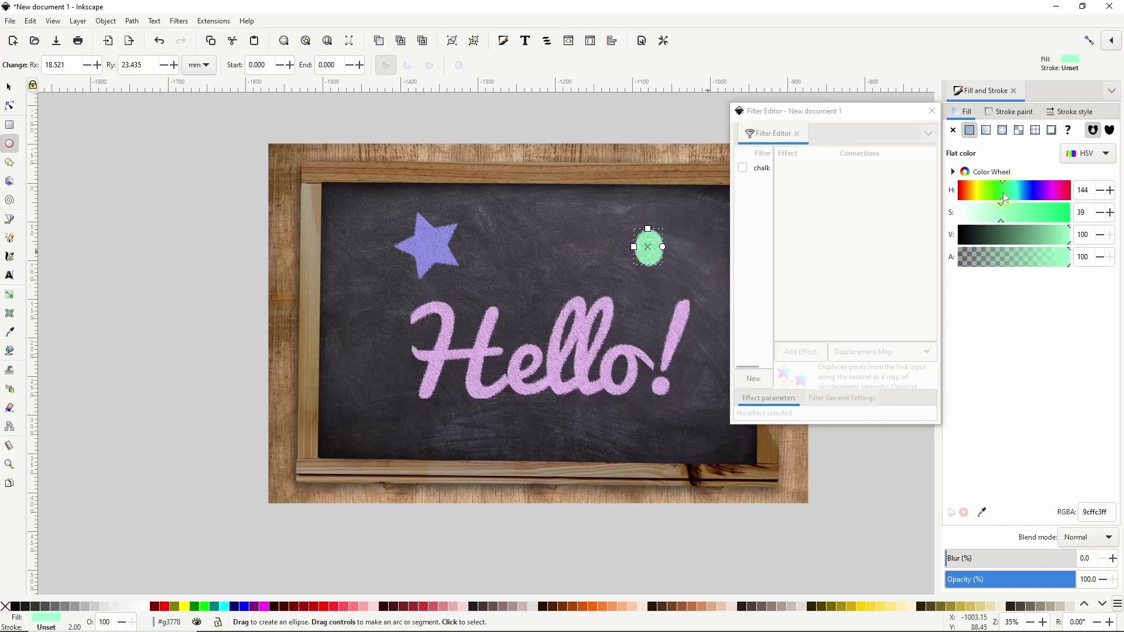
Step: Hand-letter a green 'yo!' with the Calligraphy tool
{"action": "left_click", "coordinate": [10, 256]}
{"action": "mouse_move", "coordinate": [499, 233]}
{"action": "left_mouse_down"}
{"action": "mouse_move", "coordinate": [523, 264]}
{"action": "mouse_move", "coordinate": [530, 235]}
{"action": "mouse_move", "coordinate": [495, 287]}
{"action": "left_mouse_up"}
{"action": "mouse_move", "coordinate": [553, 234]}
{"action": "left_mouse_down"}
{"action": "mouse_move", "coordinate": [576, 274]}
{"action": "mouse_move", "coordinate": [574, 233]}
{"action": "mouse_move", "coordinate": [609, 245]}
{"action": "left_mouse_up"}
{"action": "left_click_drag", "start_coordinate": [606, 273], "coordinate": [615, 267]}
Step: Draw a spiral left of the star with stroke width 3 and colour b0ced5
{"action": "key", "text": "i"}
{"action": "left_click_drag", "start_coordinate": [366, 290], "coordinate": [409, 330]}
{"action": "left_click", "coordinate": [1069, 112]}
{"action": "left_click", "coordinate": [996, 135]}
{"action": "type", "text": "3"}
{"action": "key", "text": "Return"}
{"action": "left_click", "coordinate": [1010, 111]}
{"action": "left_click", "coordinate": [1018, 191]}
{"action": "left_click", "coordinate": [977, 212]}
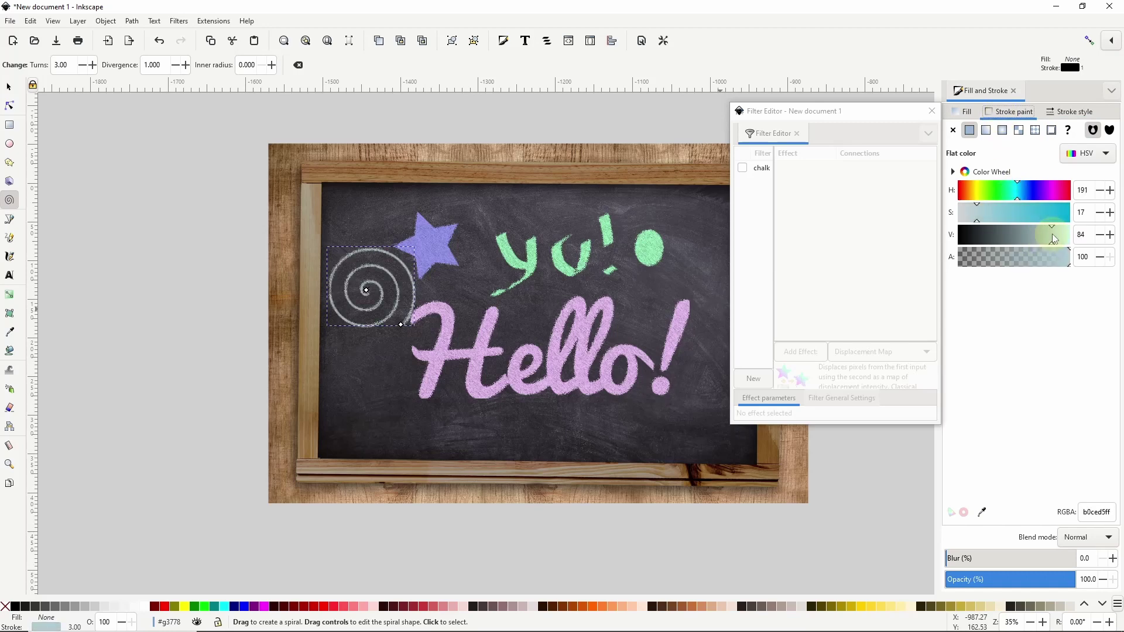